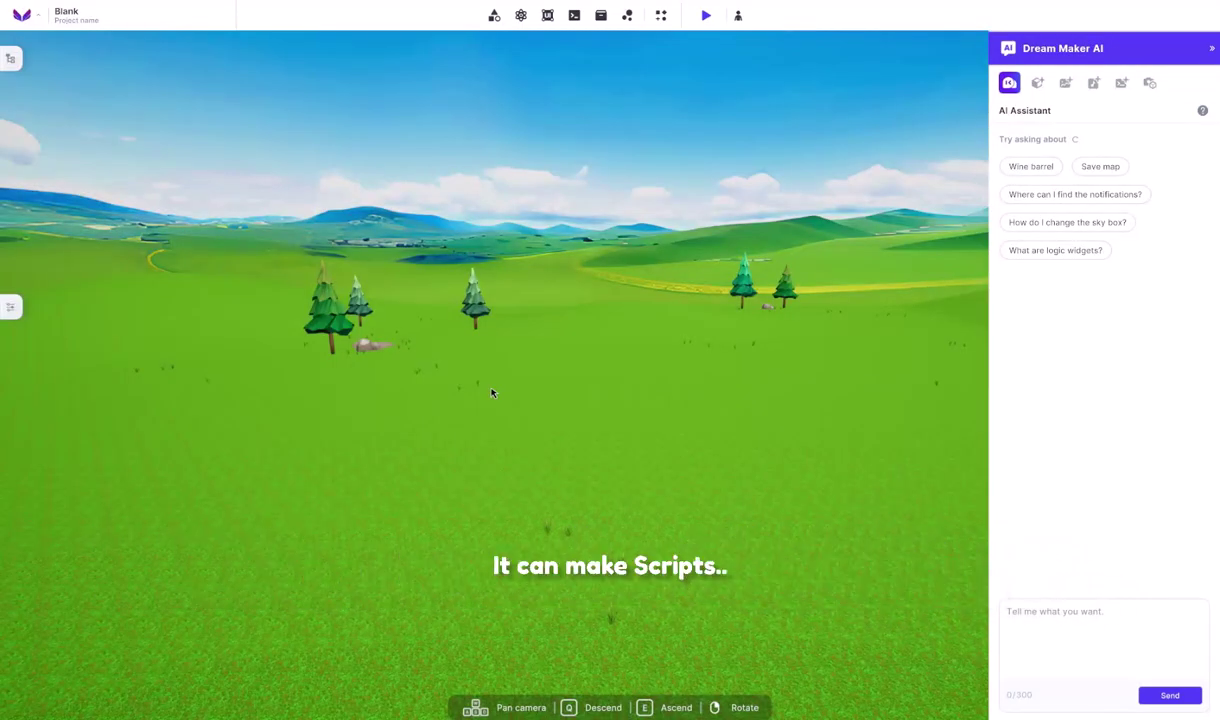
Orbit the camera across the grassy meadow and tilt it down toward the grass
drag(549, 373, 501, 406)
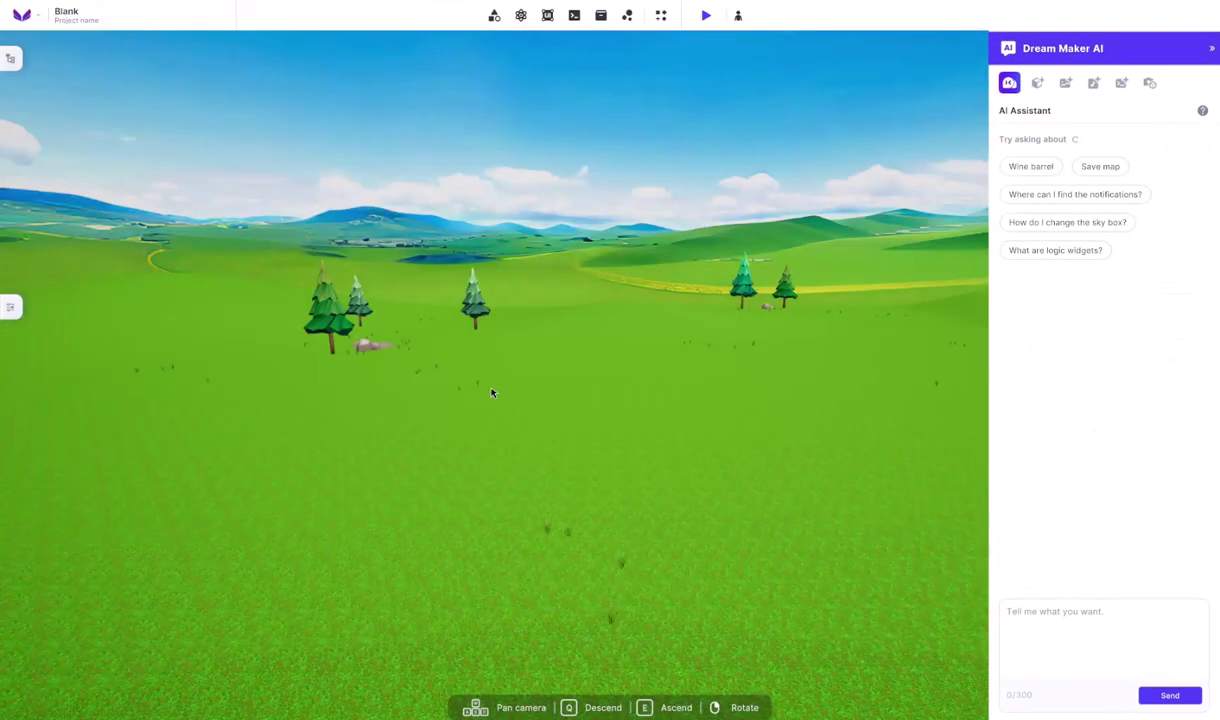
right_drag(491, 393, 636, 376)
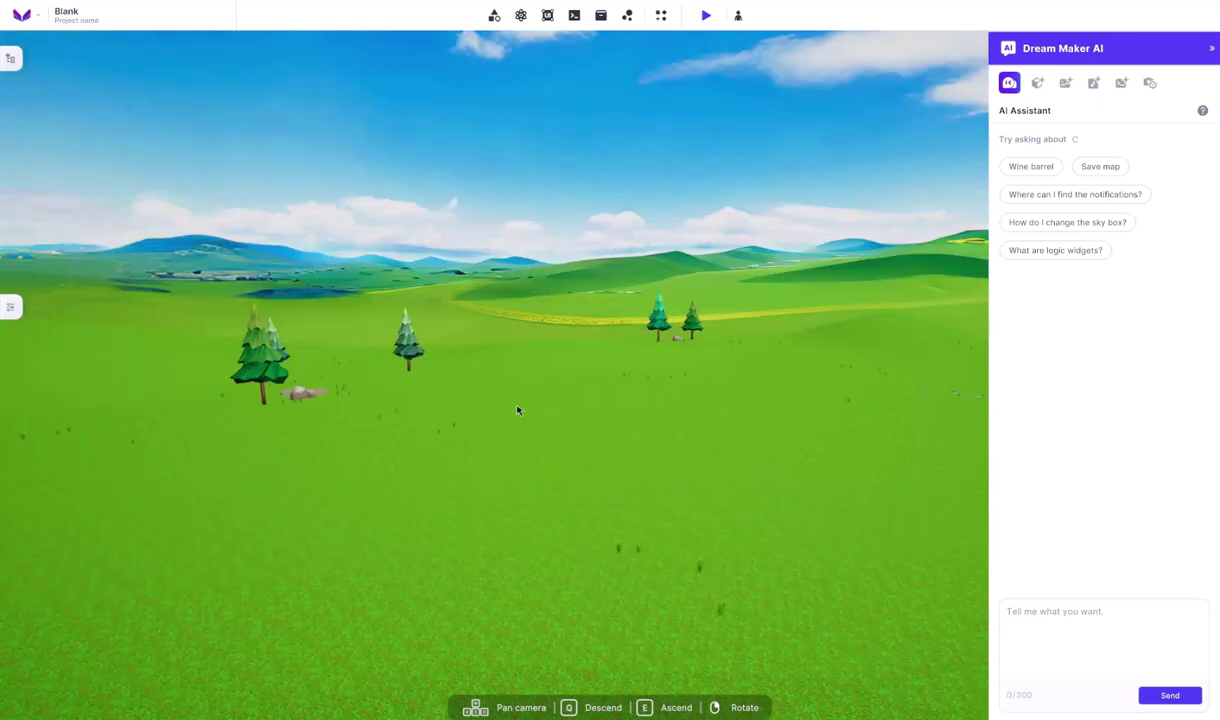
right_drag(525, 408, 686, 432)
click(600, 510)
click(494, 452)
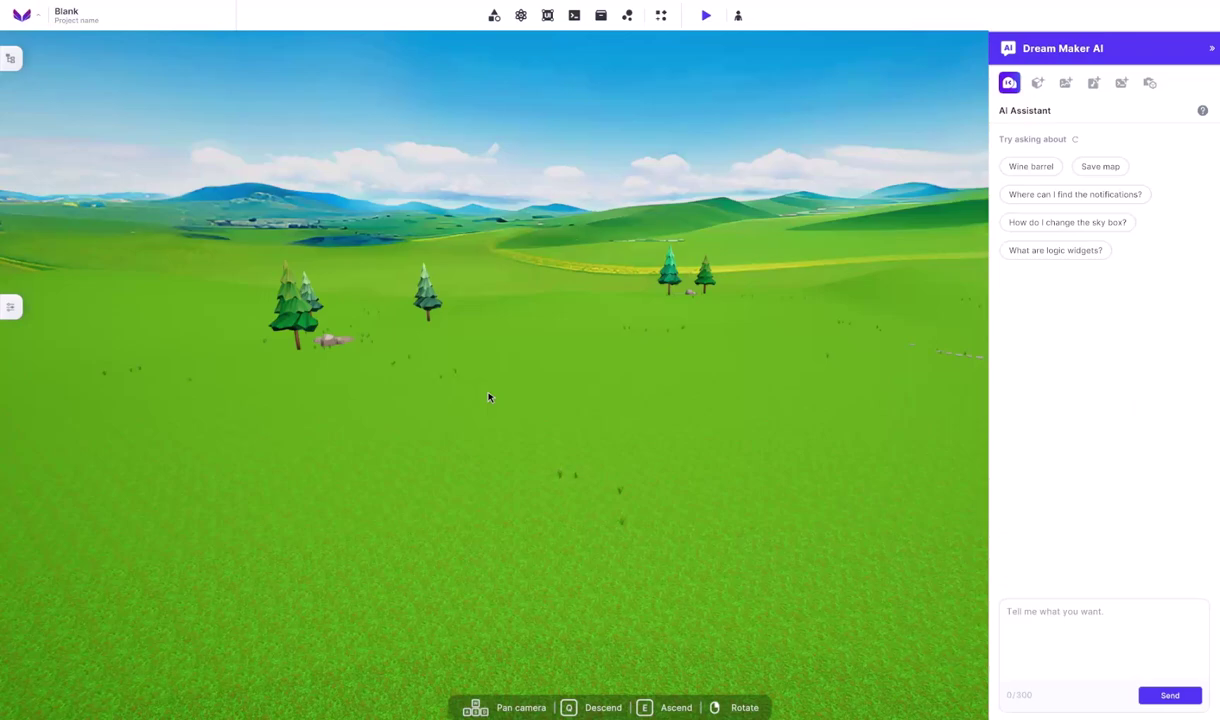
Turn toward the trees, fly forward into the meadow, and focus the assistant's request box
right_drag(490, 398, 566, 388)
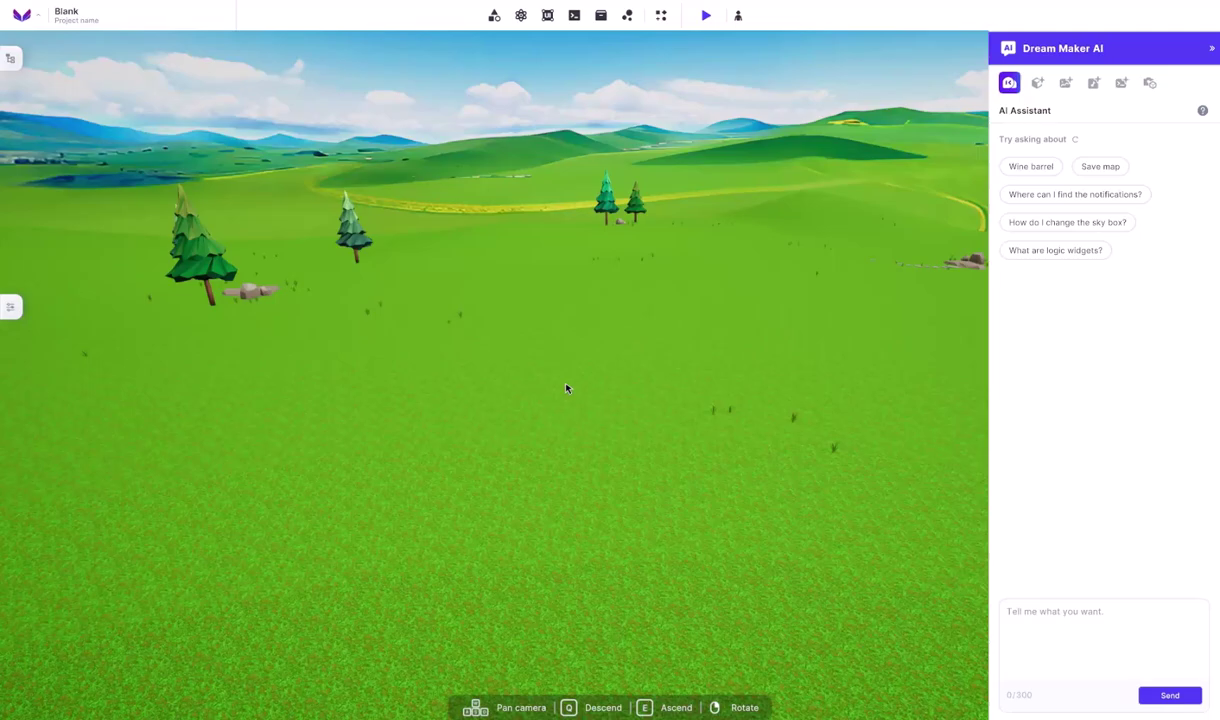
key(w)
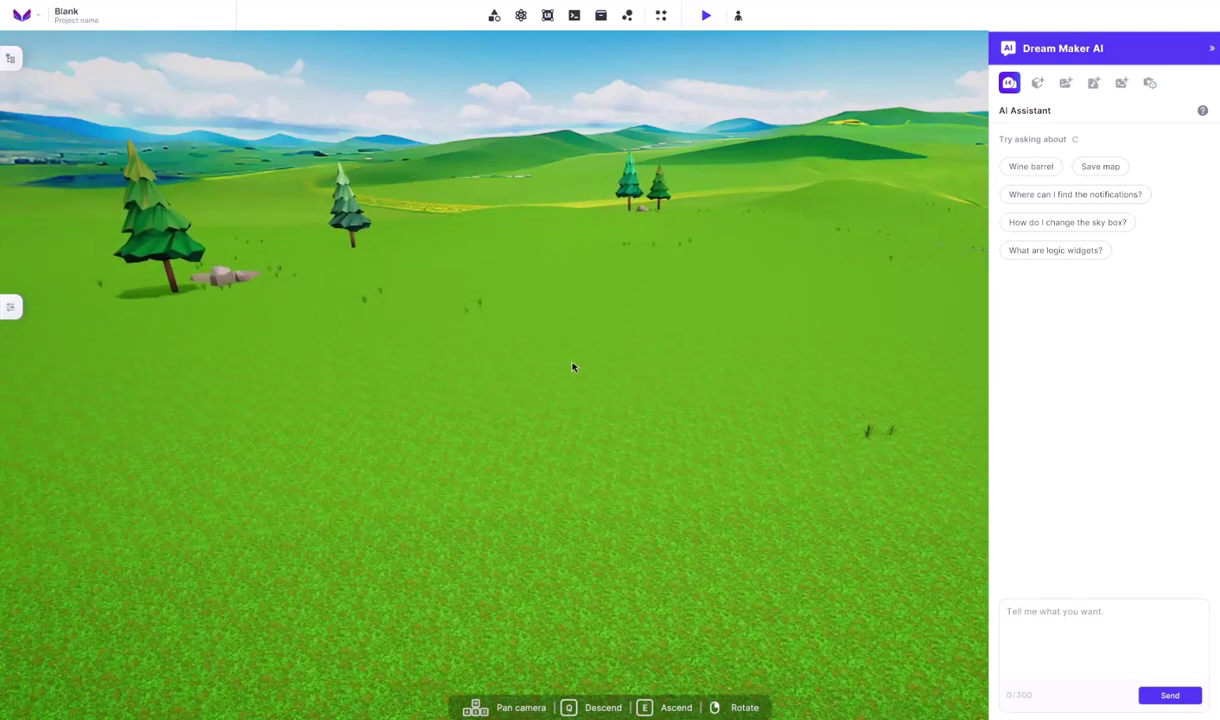
right_drag(572, 367, 483, 236)
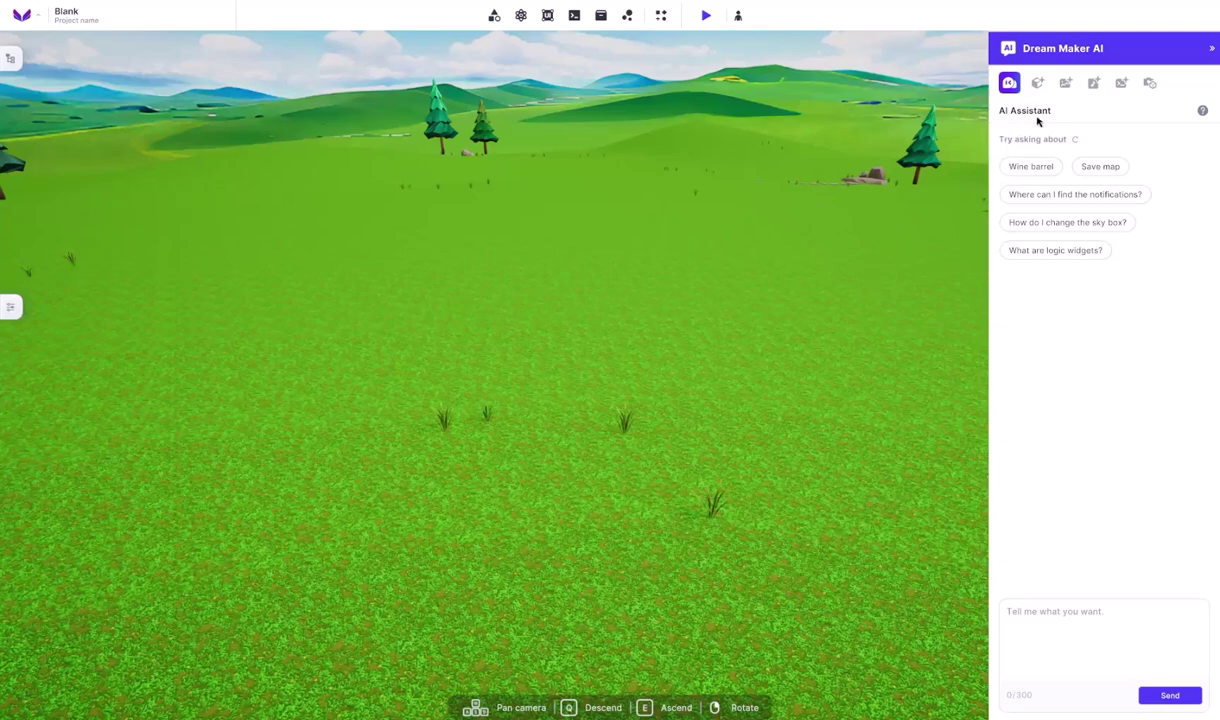
click(1076, 605)
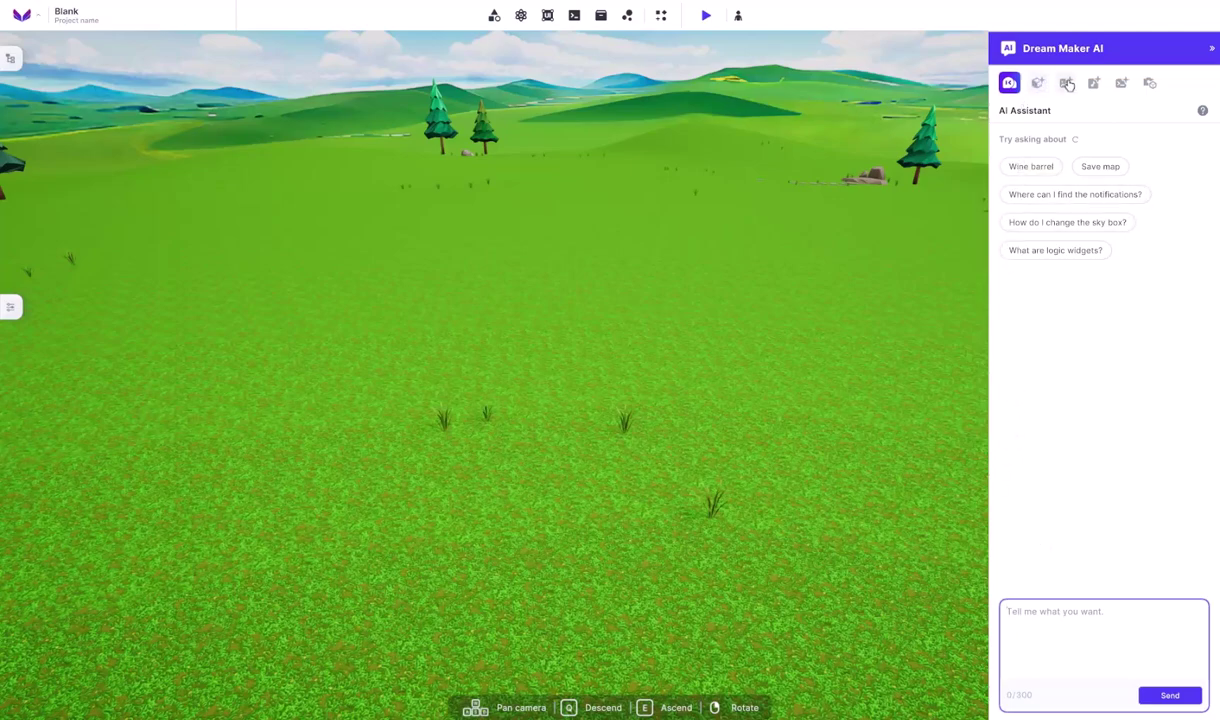
Generate a 3D model in Text to Model from the prompt 'Cupcake'
click(1037, 82)
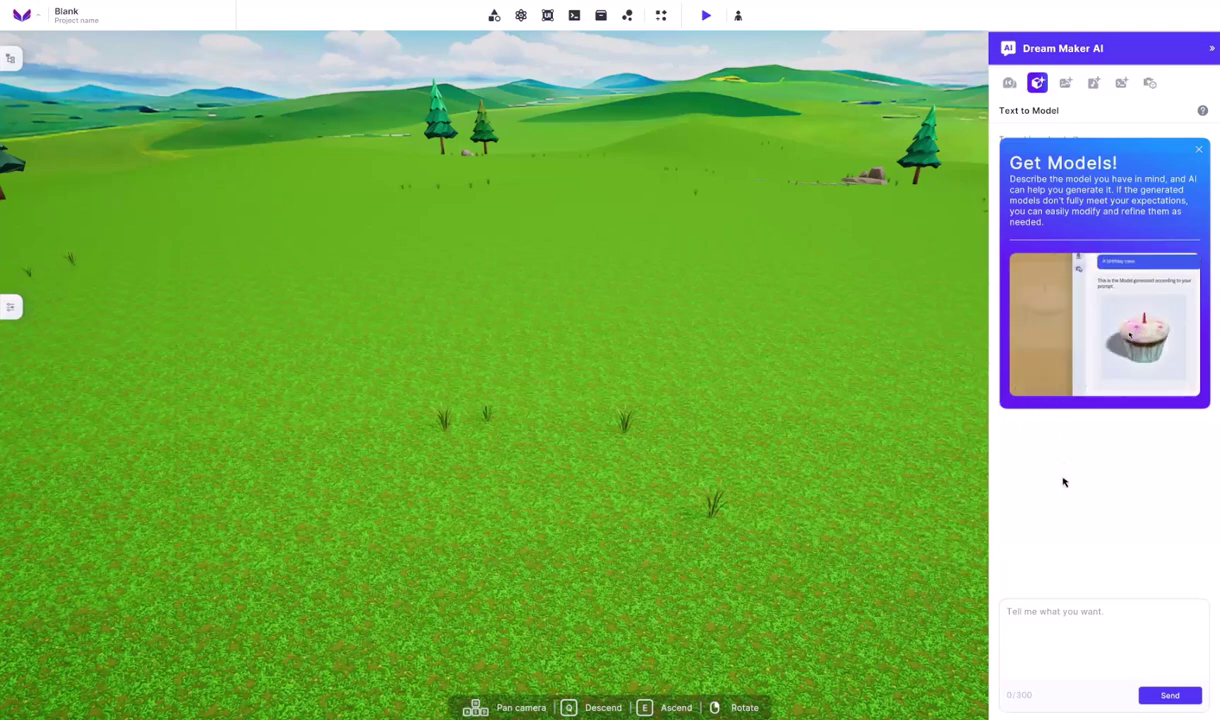
click(1062, 665)
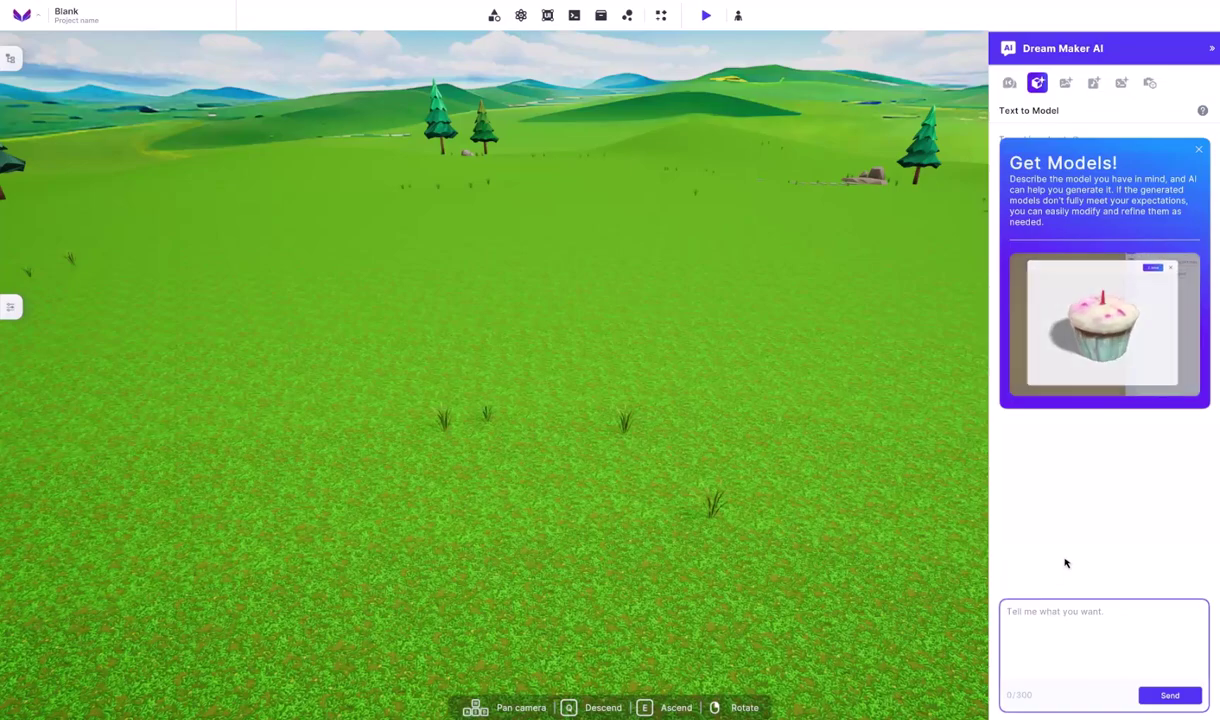
text(Cupcake)
key(Return)
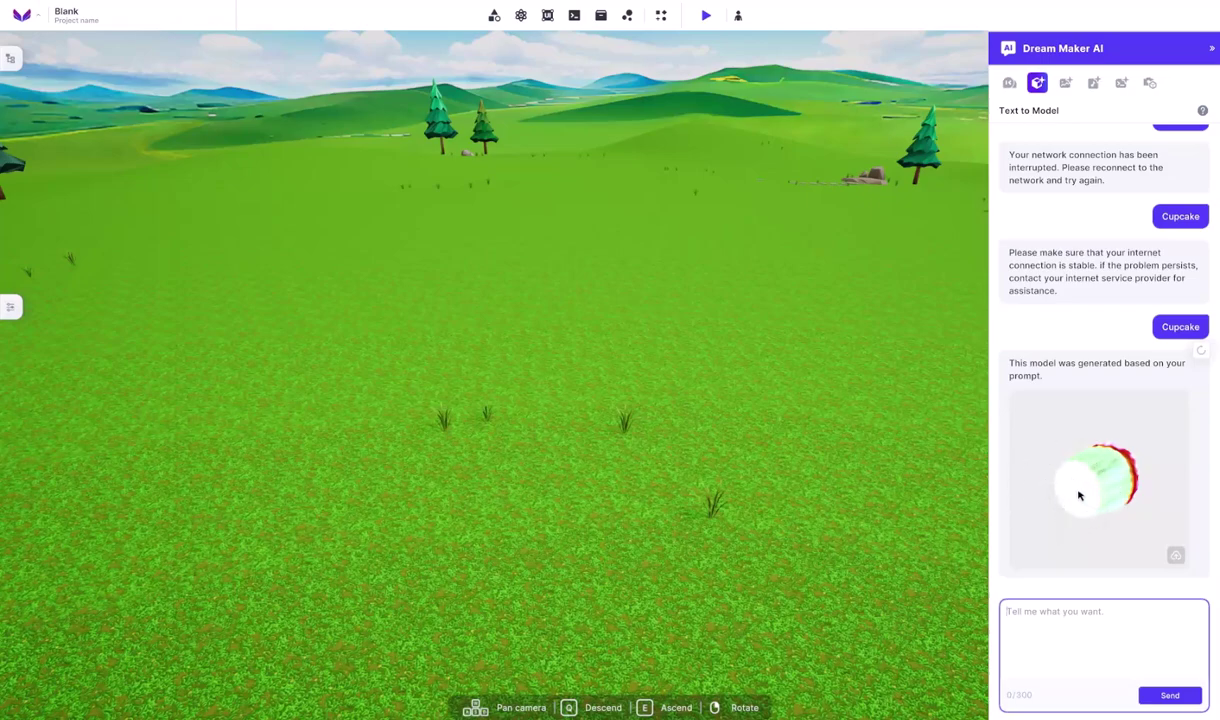
Import the generated cupcake and upload it as a new asset named 'Cupcake'
click(1090, 489)
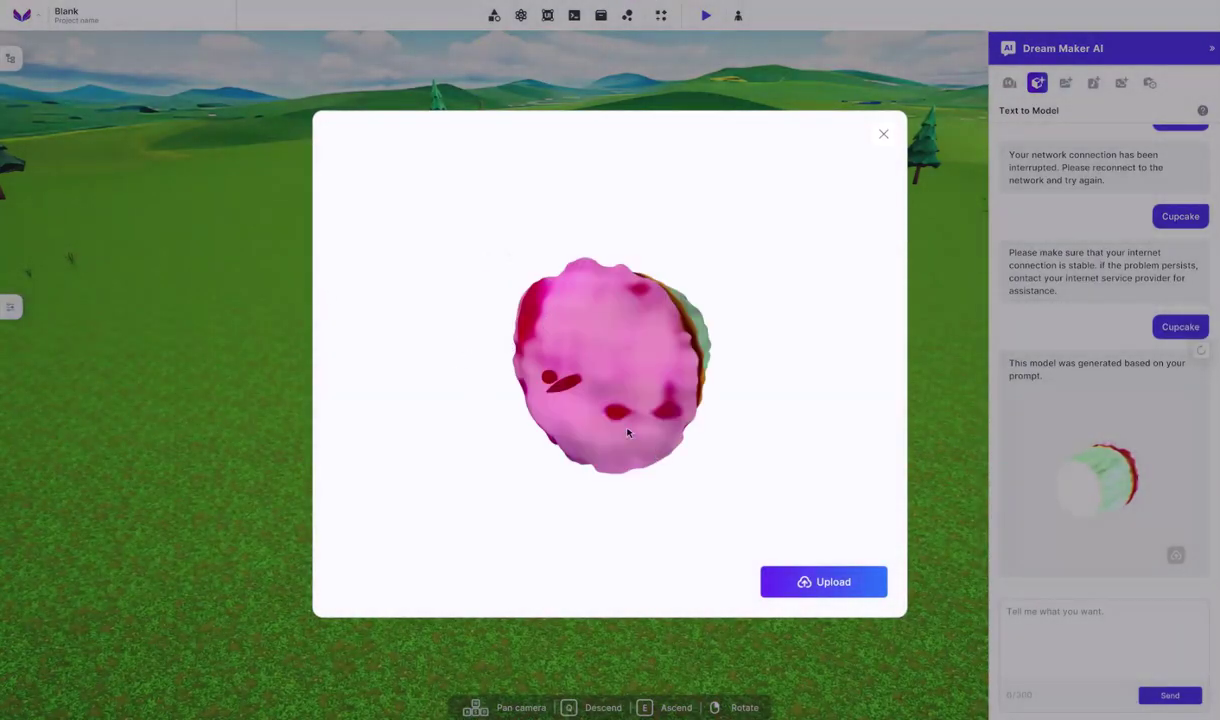
drag(628, 432, 587, 274)
click(819, 583)
click(438, 368)
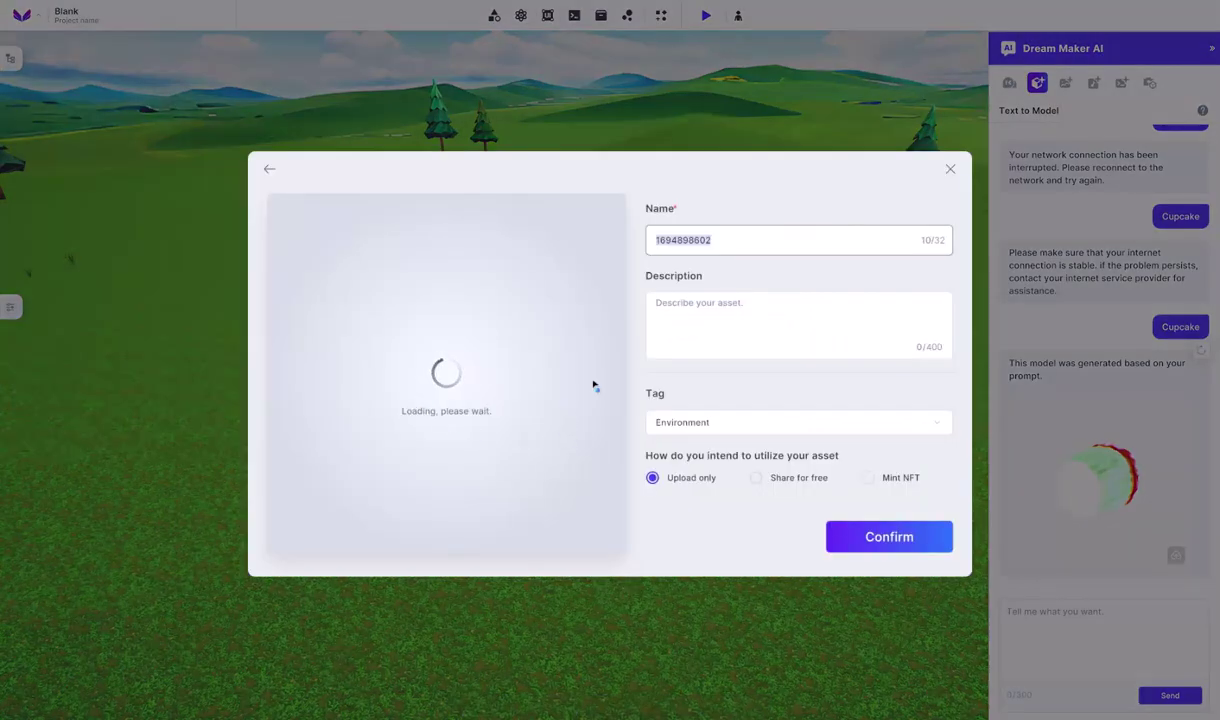
click(718, 239)
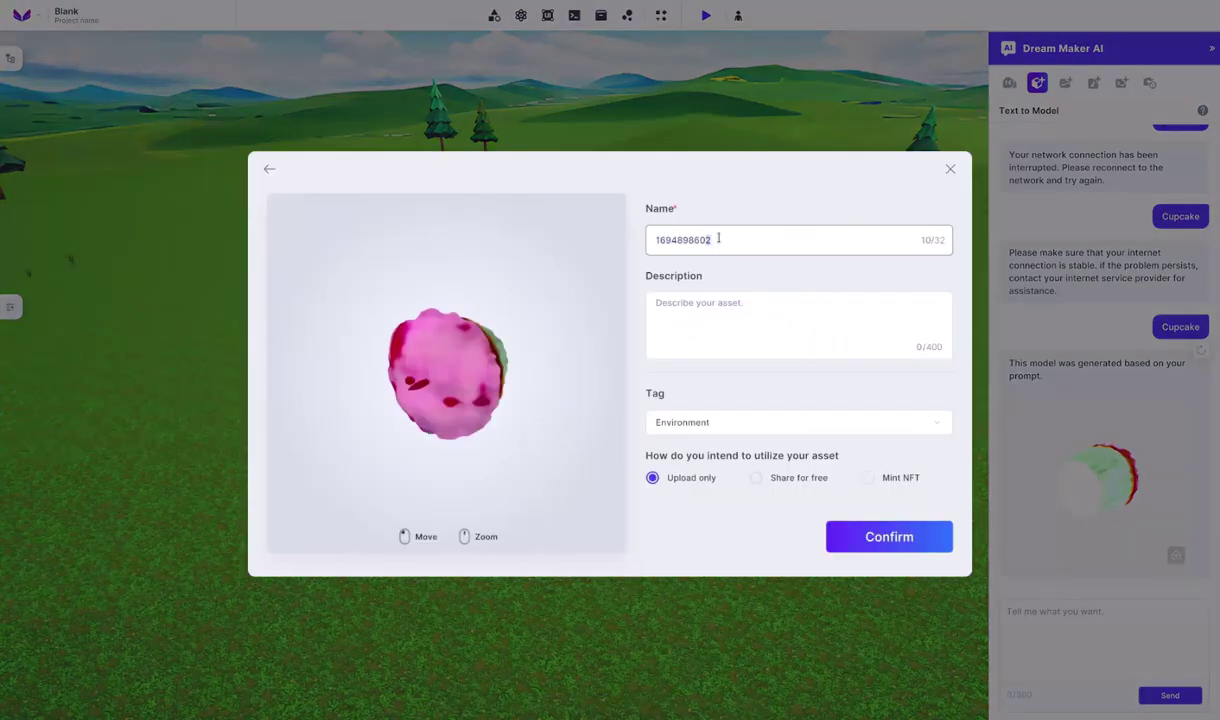
drag(745, 245, 547, 237)
text(Cupcake)
key(Tab)
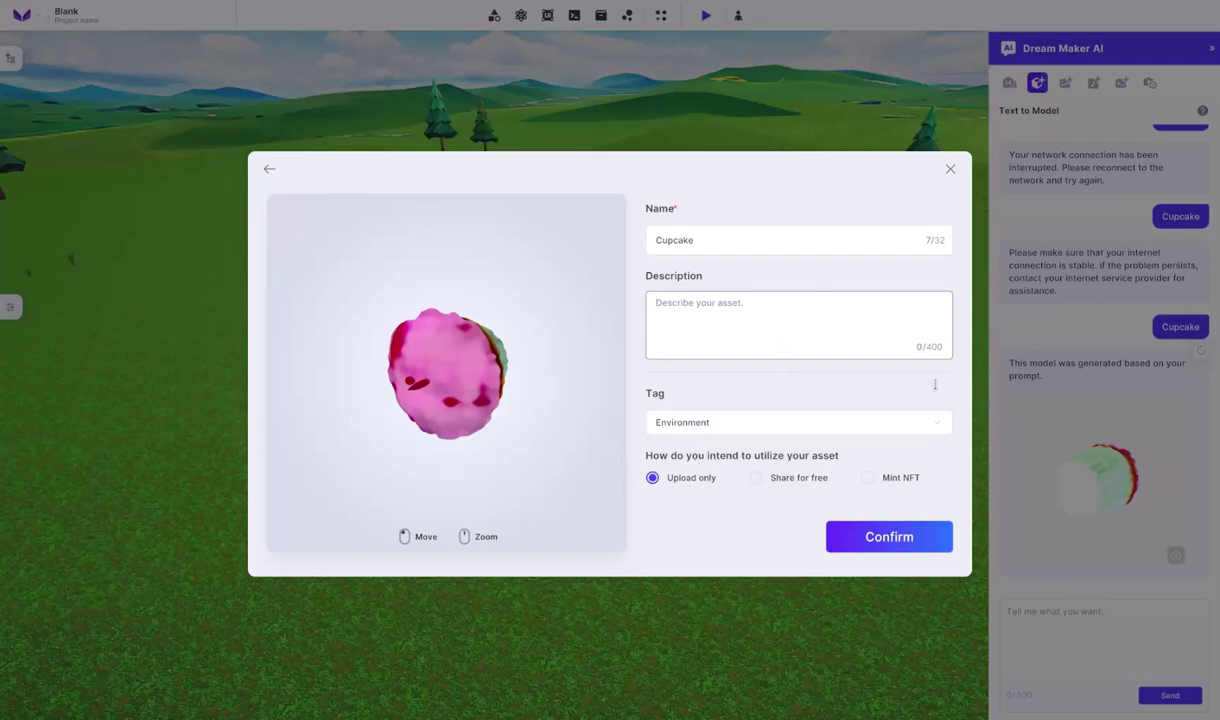
click(860, 540)
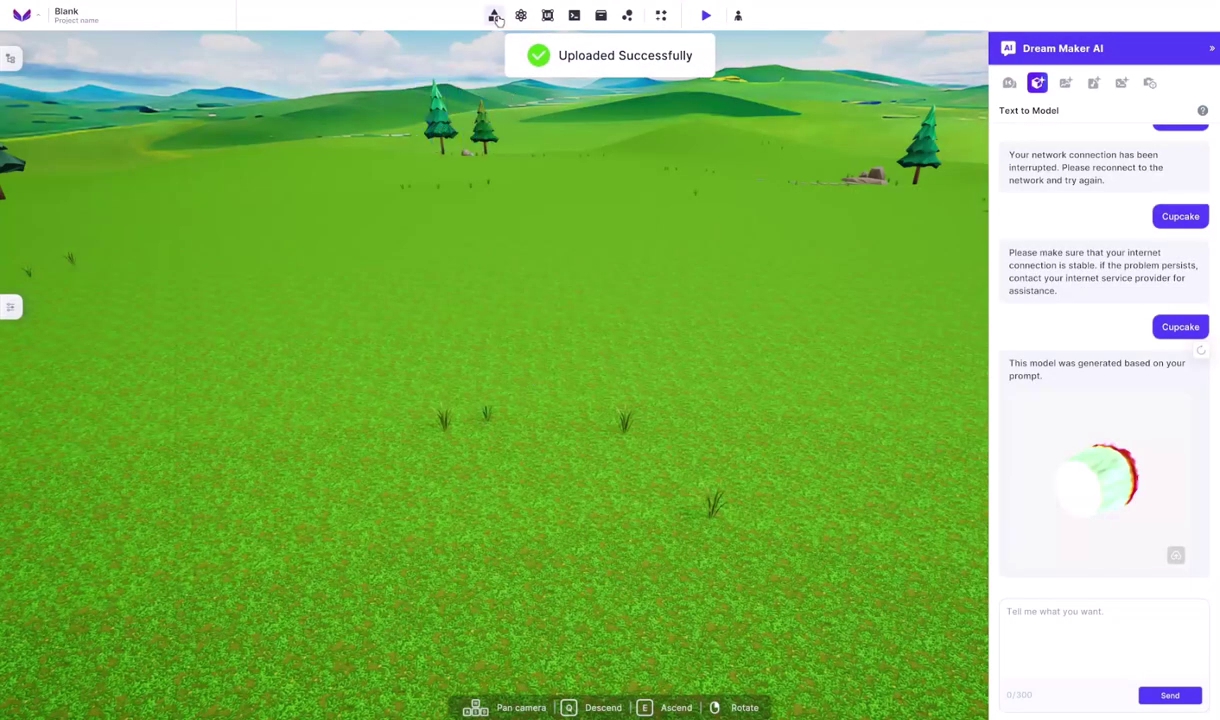
Drag the Cupcake asset from My Assets into the meadow scene
click(494, 15)
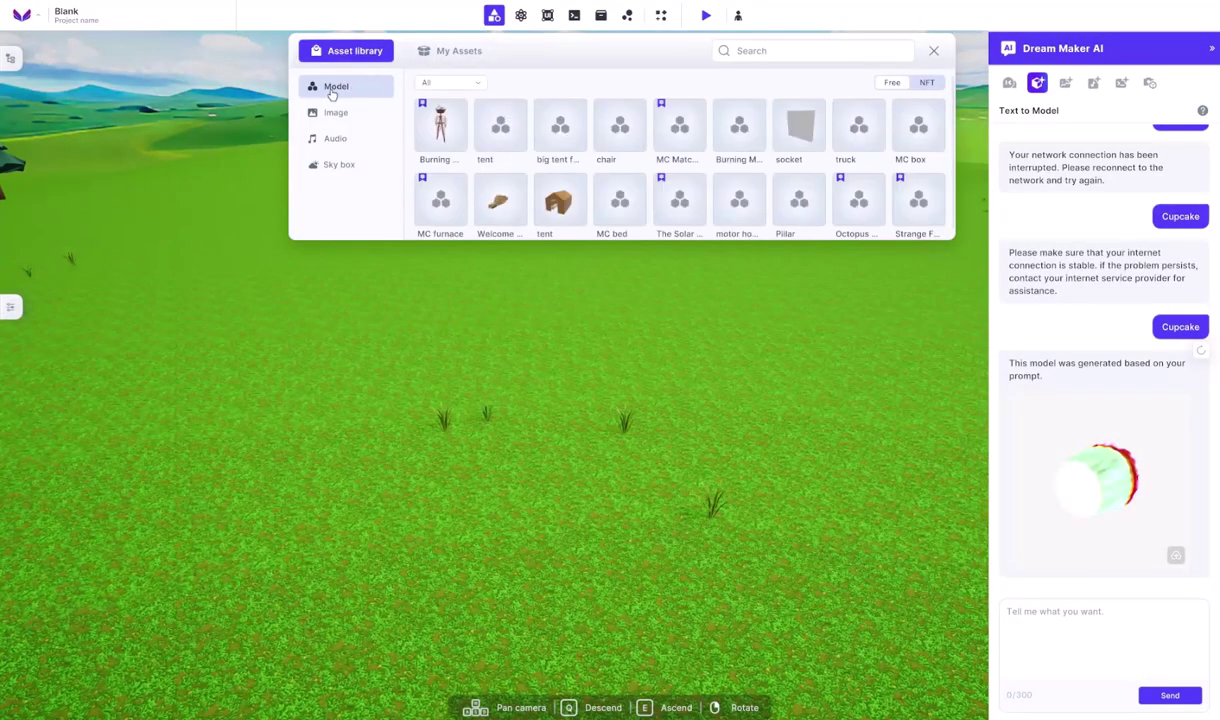
click(445, 51)
drag(500, 125, 478, 412)
key(f)
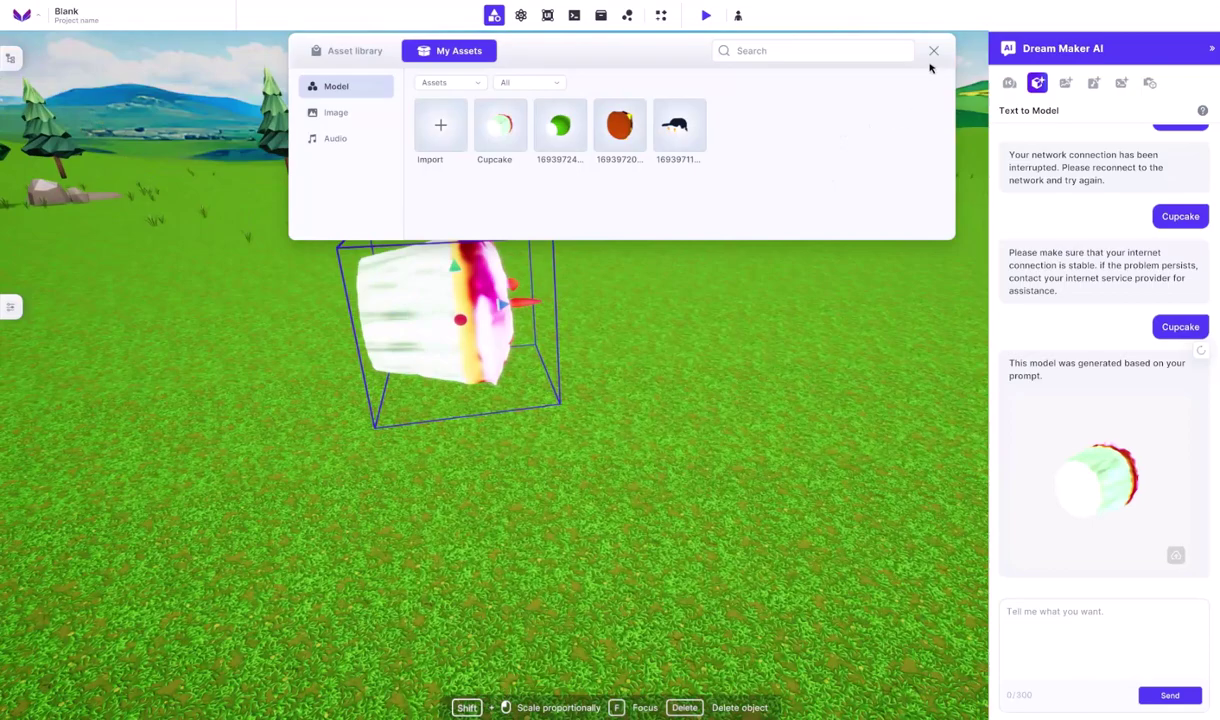
click(934, 50)
Rotate the cupcake so it stands upright in the scene
right_drag(790, 234, 680, 255)
click(530, 390)
click(533, 305)
drag(543, 390, 495, 406)
key(f)
scroll(495, 408, down, 5)
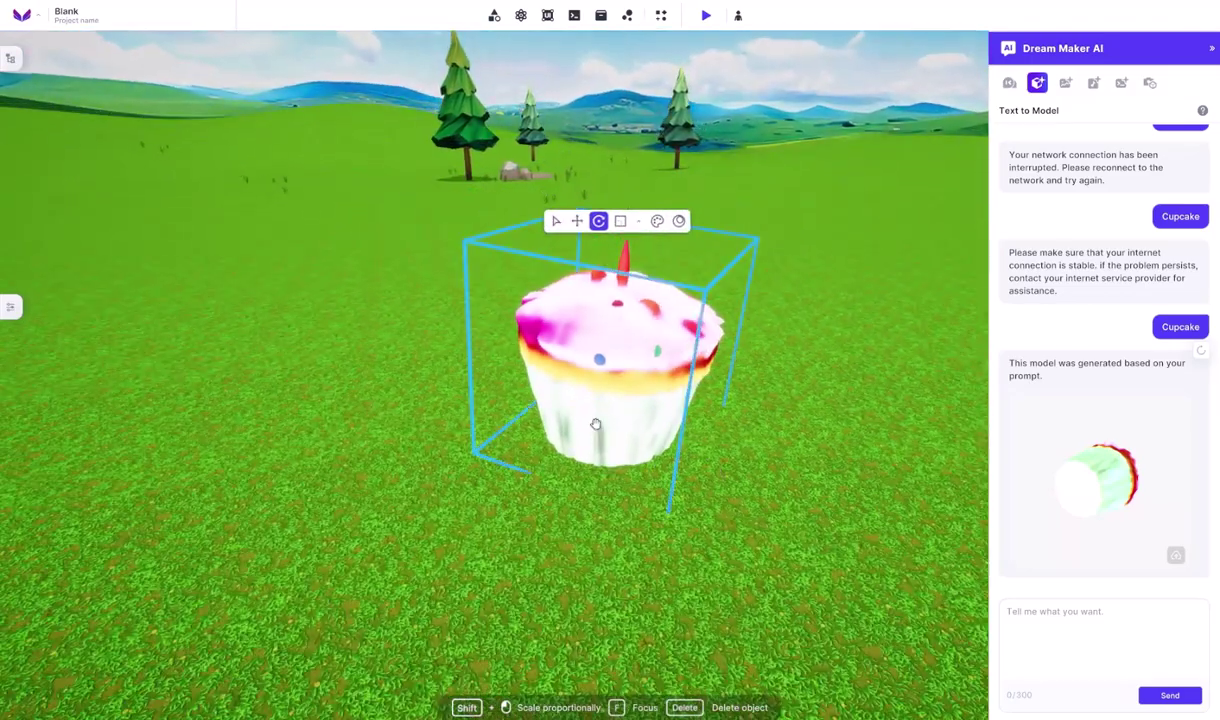
drag(595, 424, 605, 444)
right_drag(605, 444, 633, 379)
Stretch the cupcake wide and flat with the scale tool, then undo the flattening
click(492, 275)
click(513, 275)
click(535, 275)
click(556, 275)
drag(603, 395, 648, 382)
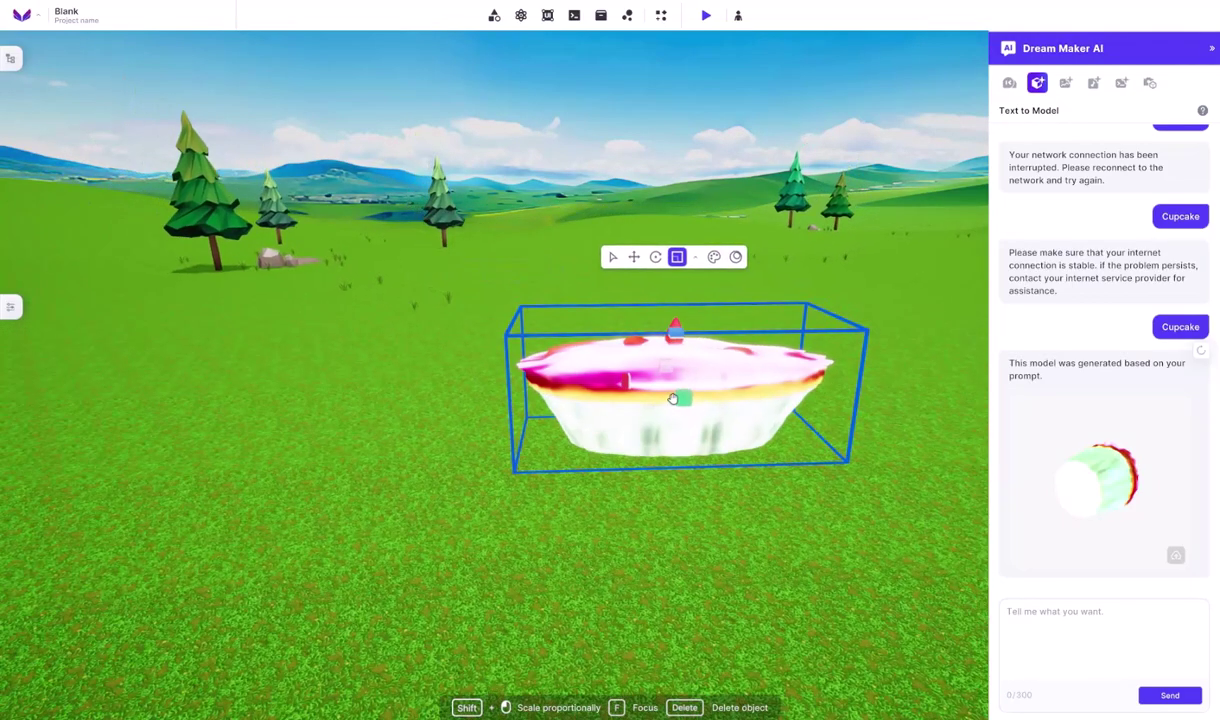
right_drag(648, 382, 686, 379)
scroll(686, 379, down, 5)
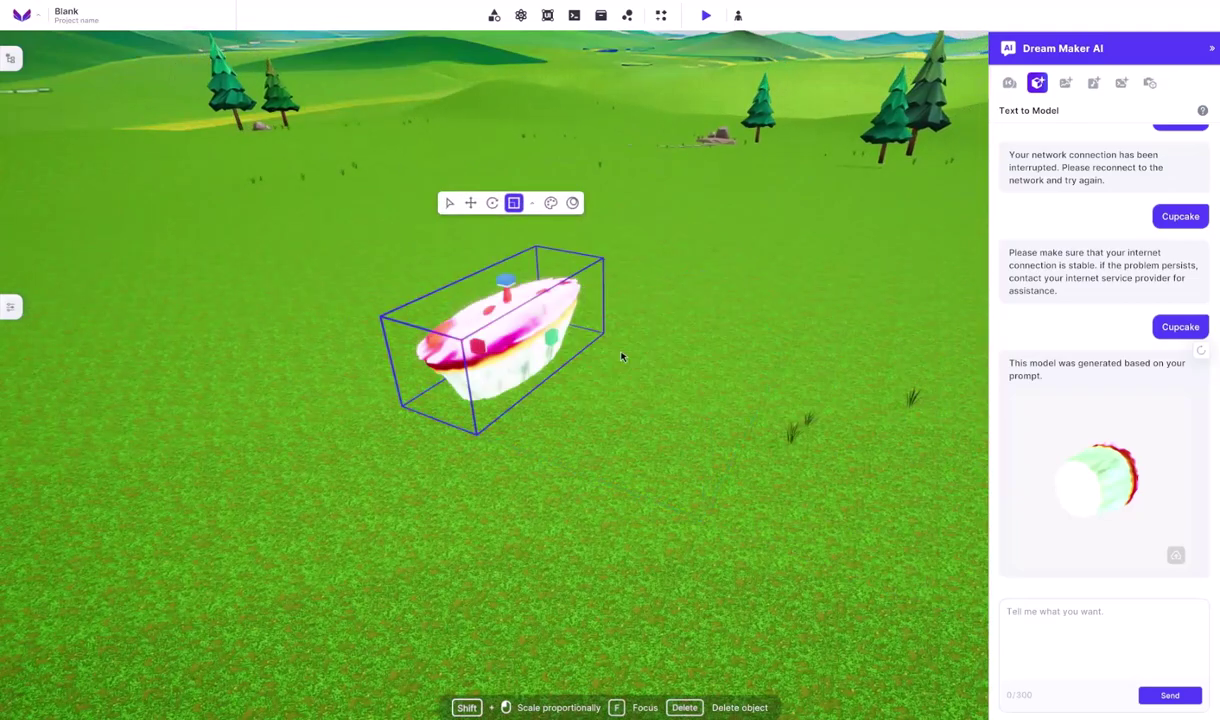
key(ctrl+z)
Try palette colours on the cupcake: light grey, mid grey, then black
scroll(602, 349, up, 3)
click(602, 349)
right_drag(602, 349, 594, 294)
click(590, 317)
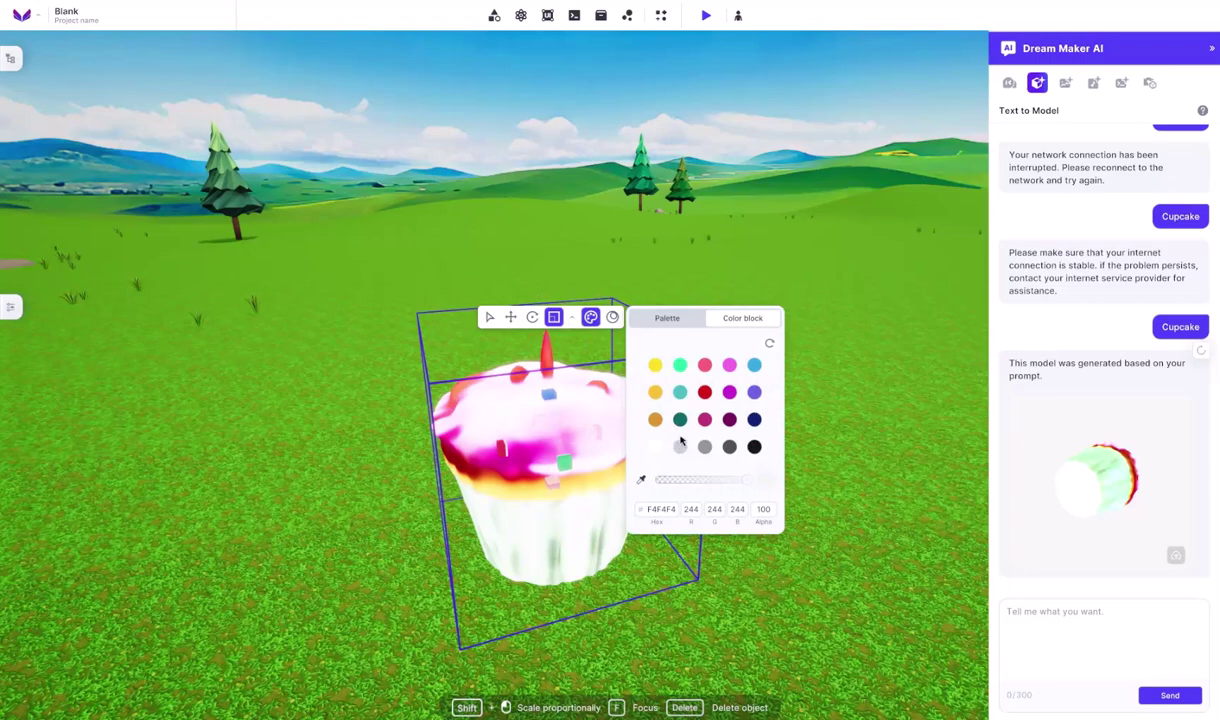
click(656, 368)
click(680, 419)
click(680, 447)
click(704, 447)
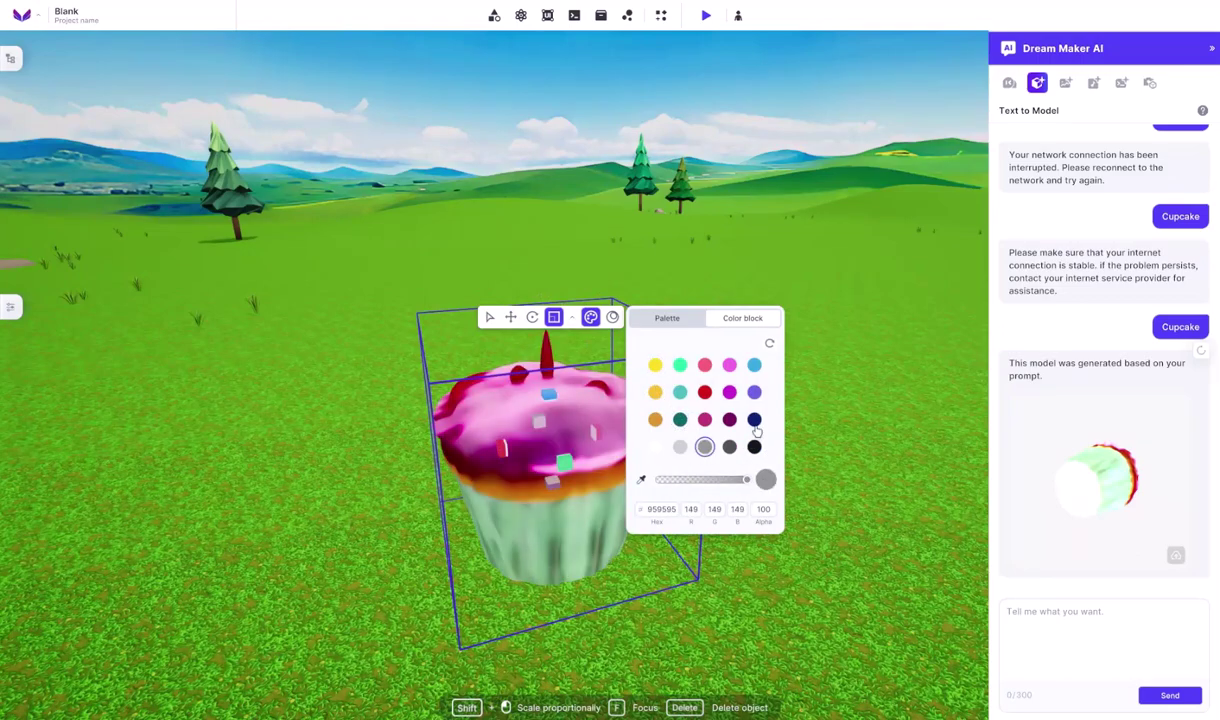
click(754, 447)
Try green, cyan, brown, Grass and blue materials, settle on plain white, and face the field
click(612, 317)
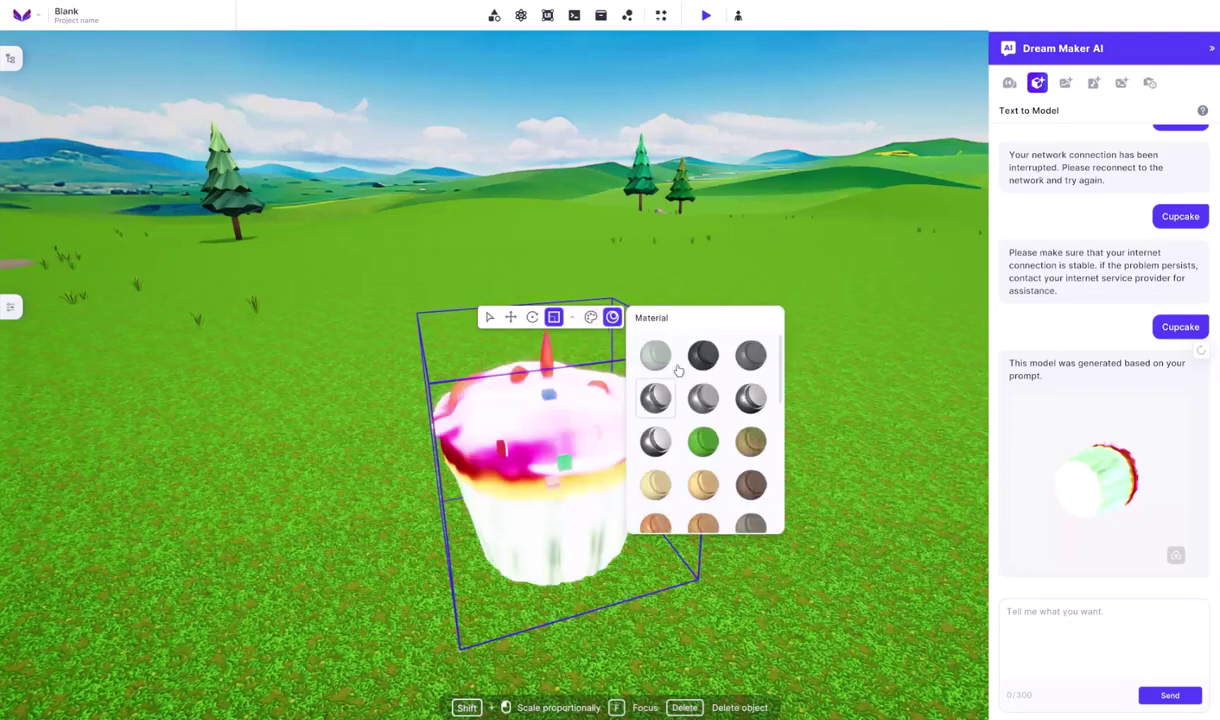
scroll(715, 430, down, 1)
scroll(715, 430, down, 3)
click(703, 447)
click(745, 450)
click(748, 490)
scroll(740, 480, down, 3)
click(703, 511)
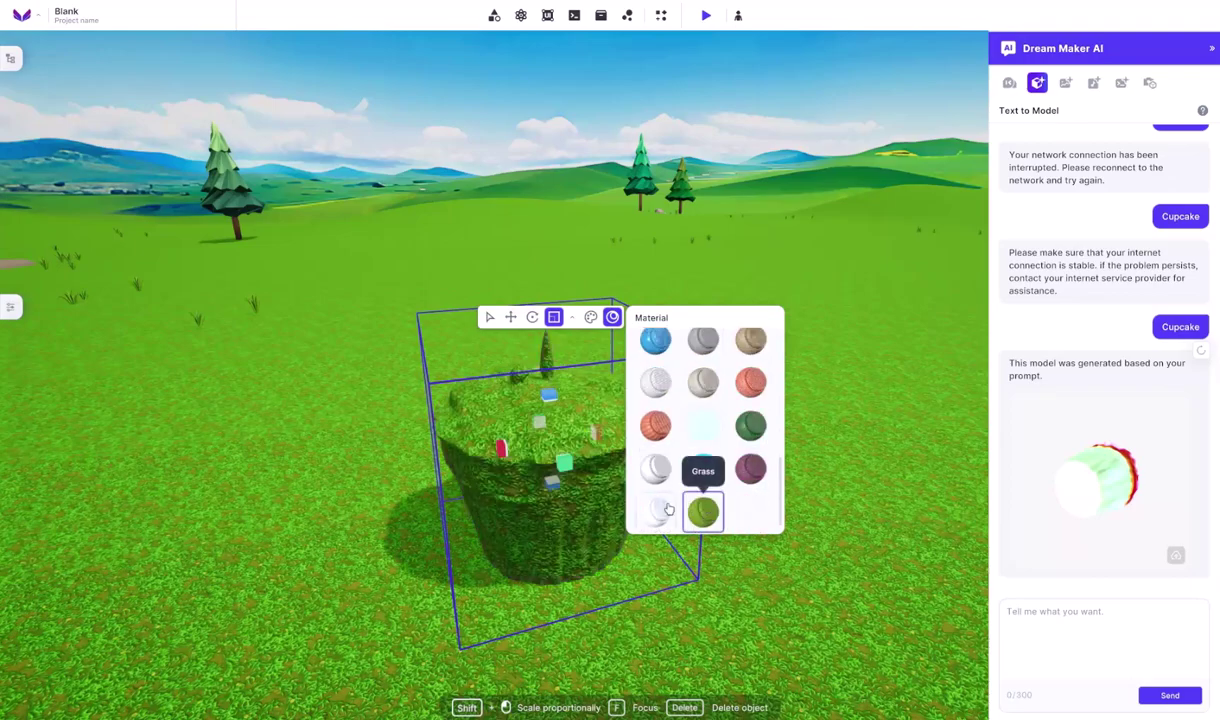
click(703, 465)
scroll(705, 430, up, 5)
click(655, 355)
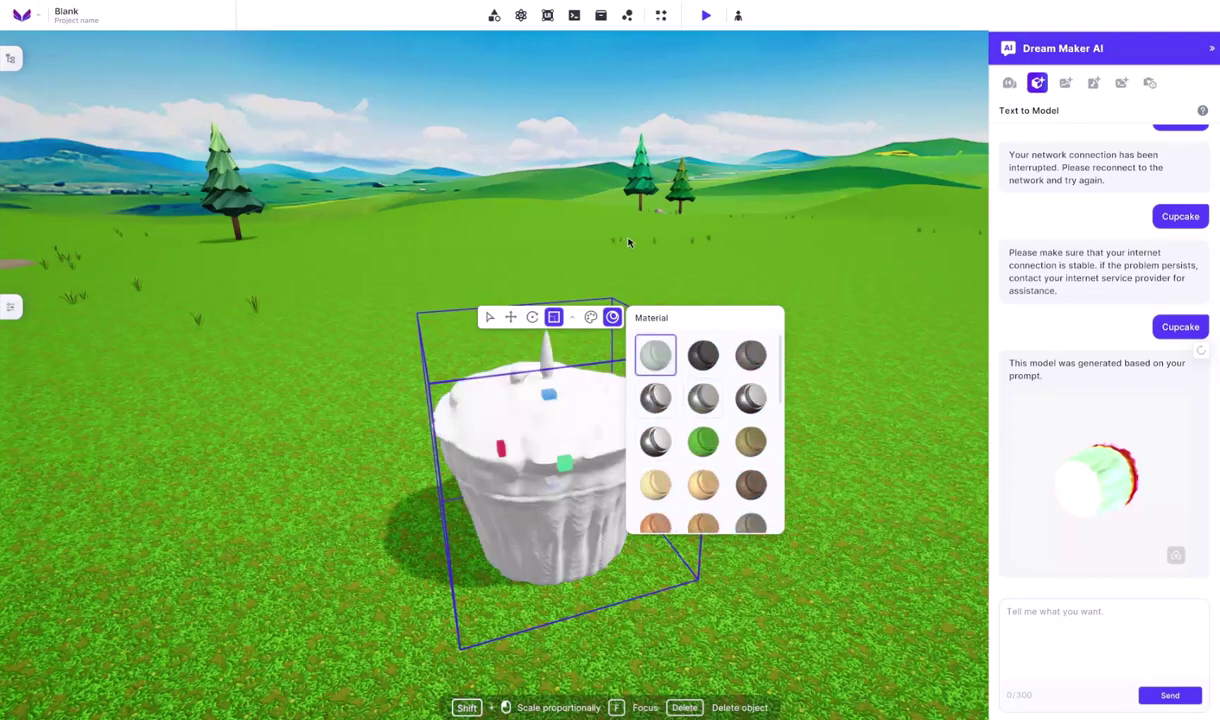
right_drag(628, 242, 463, 272)
right_drag(653, 349, 574, 425)
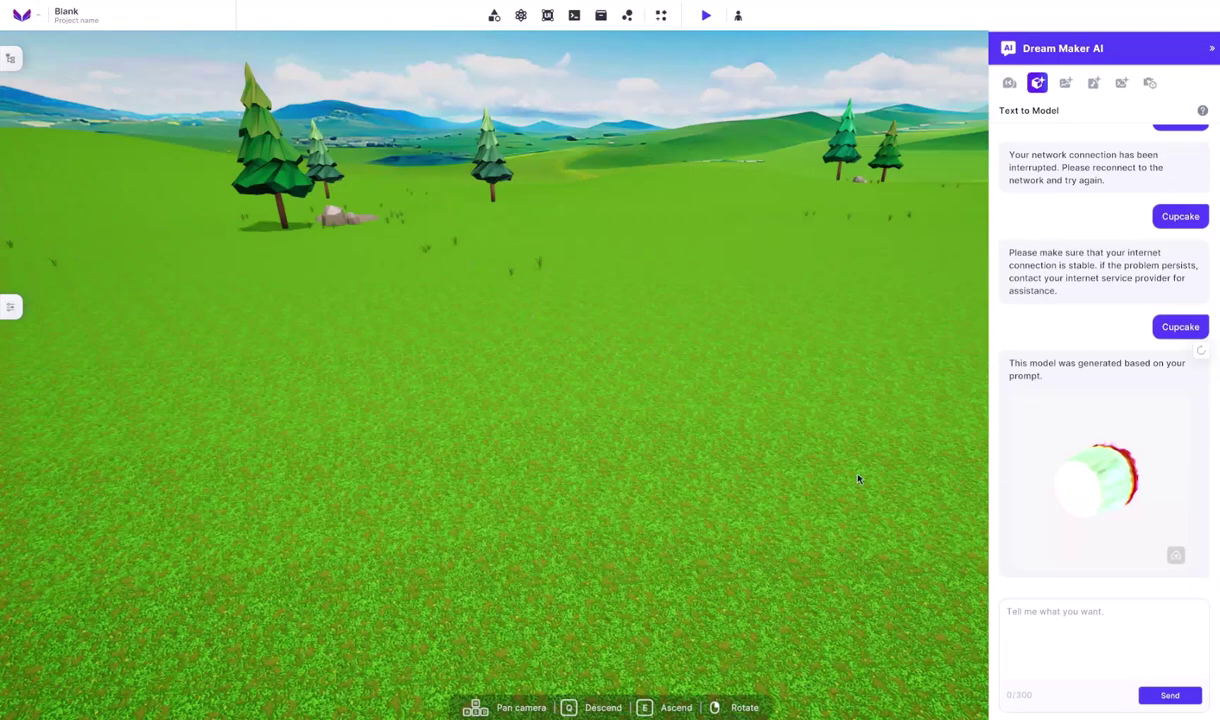
Generate four Text to Image pictures from the prompt 'Mono Lisa'
click(1065, 82)
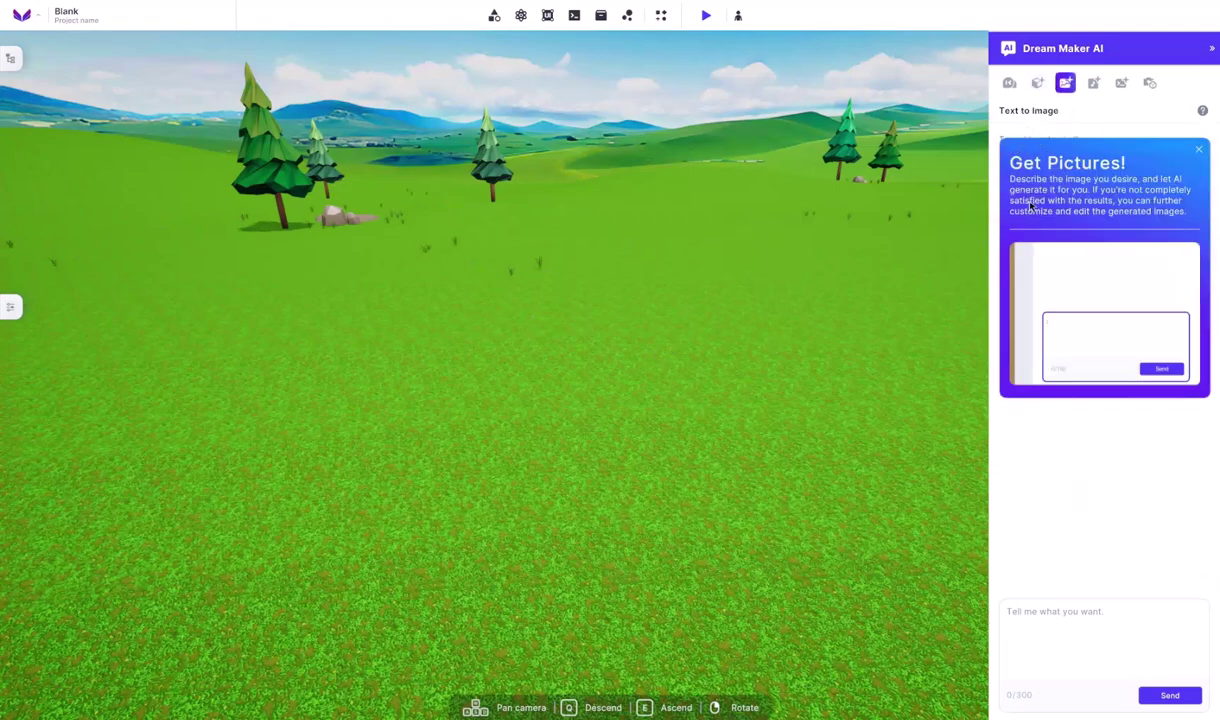
click(1198, 149)
click(1064, 655)
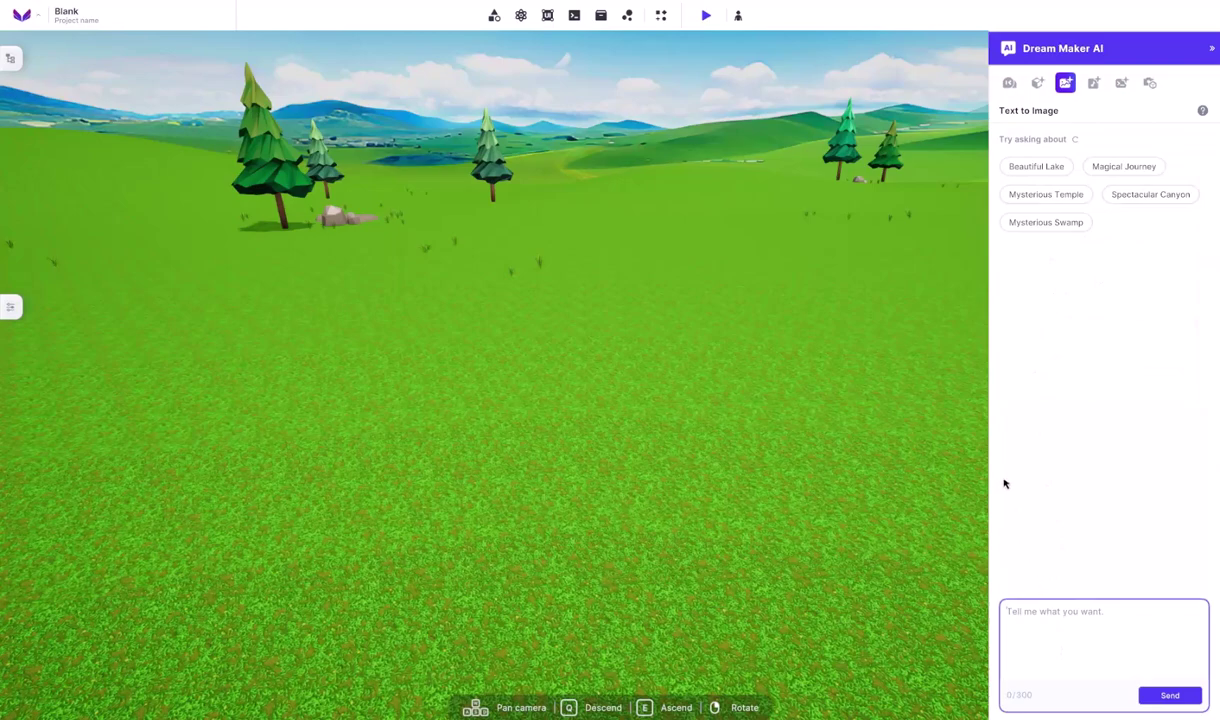
text(Mono Lisa)
key(Return)
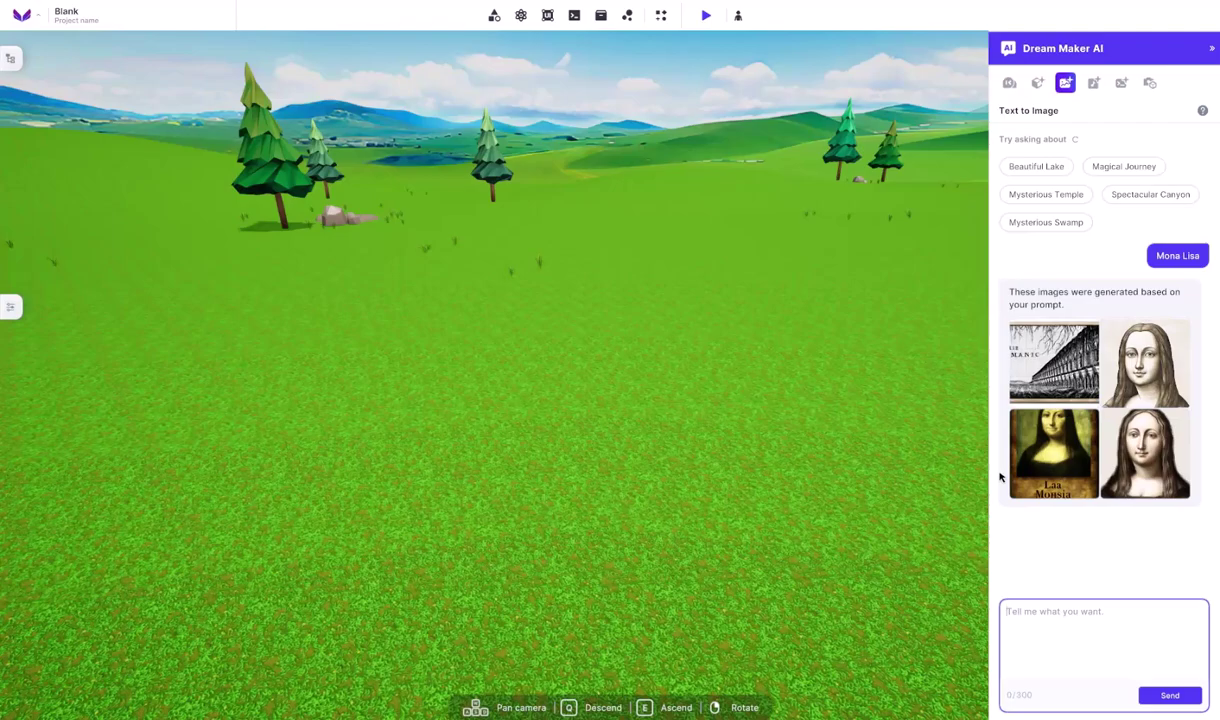
Preview the bottom-left Mona Lisa image enlarged, then close the preview
mouse_move(1122, 393)
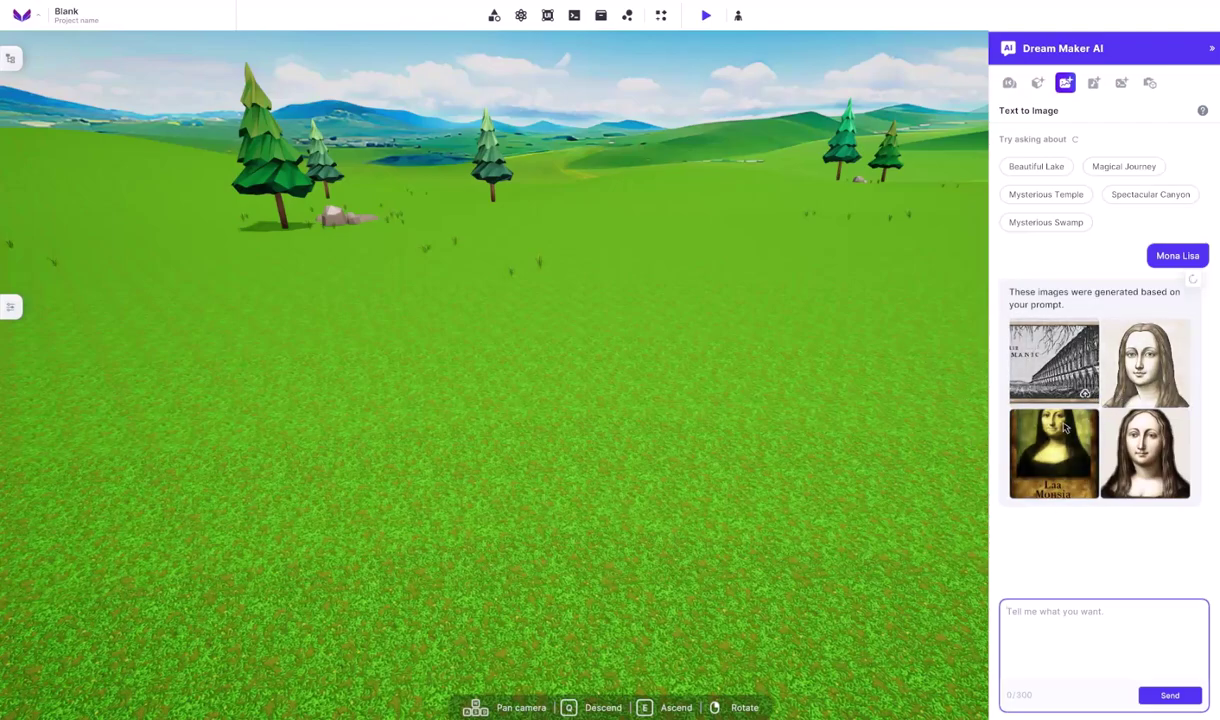
click(1065, 428)
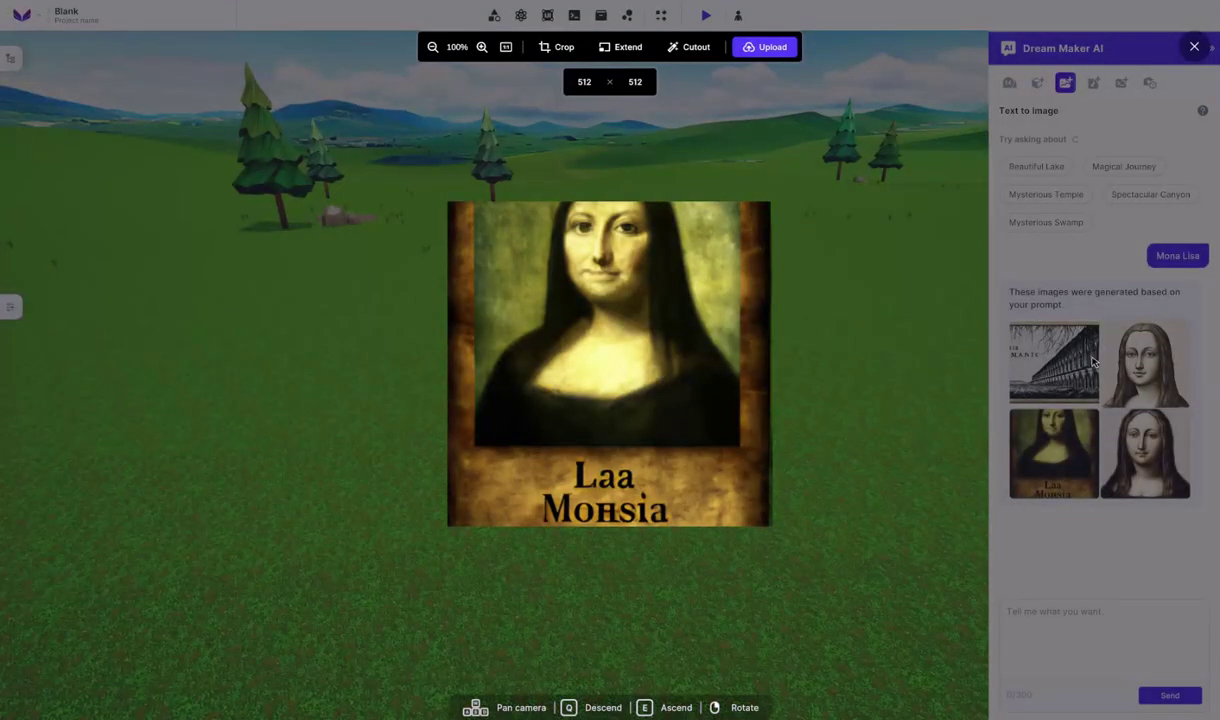
click(1193, 46)
click(1095, 83)
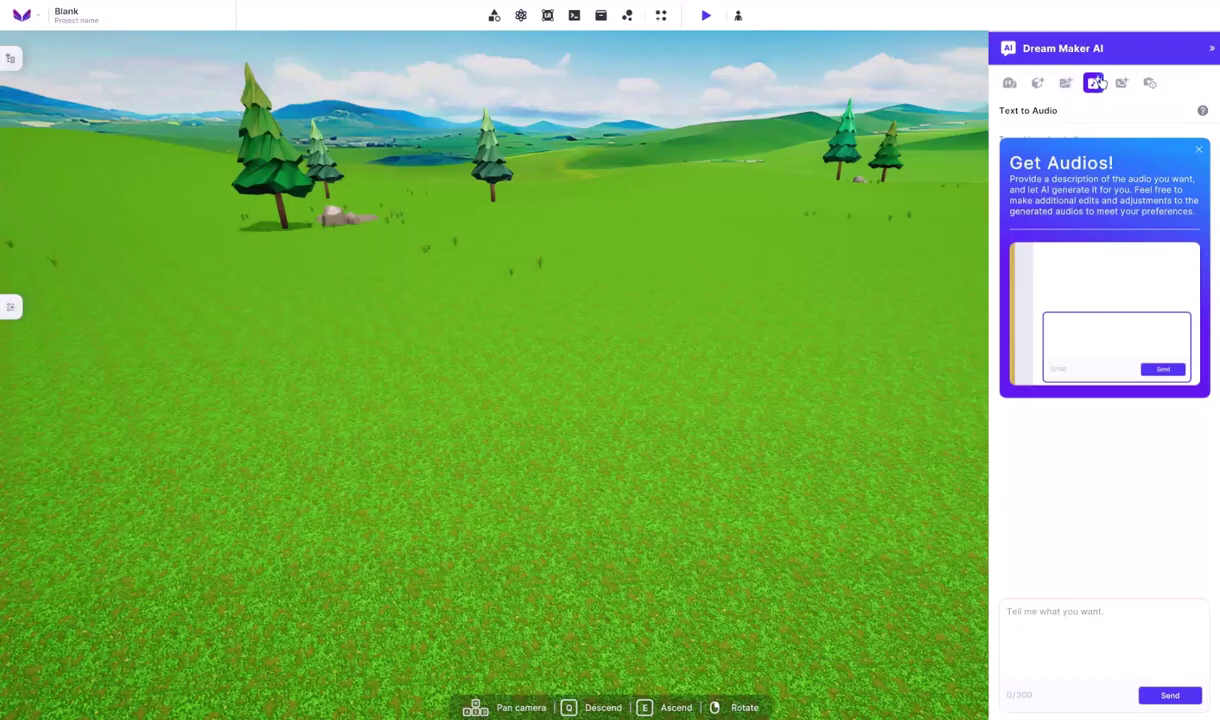
Generate a 10-second clip from 'Popping Sound Effect' and play it back
click(1198, 149)
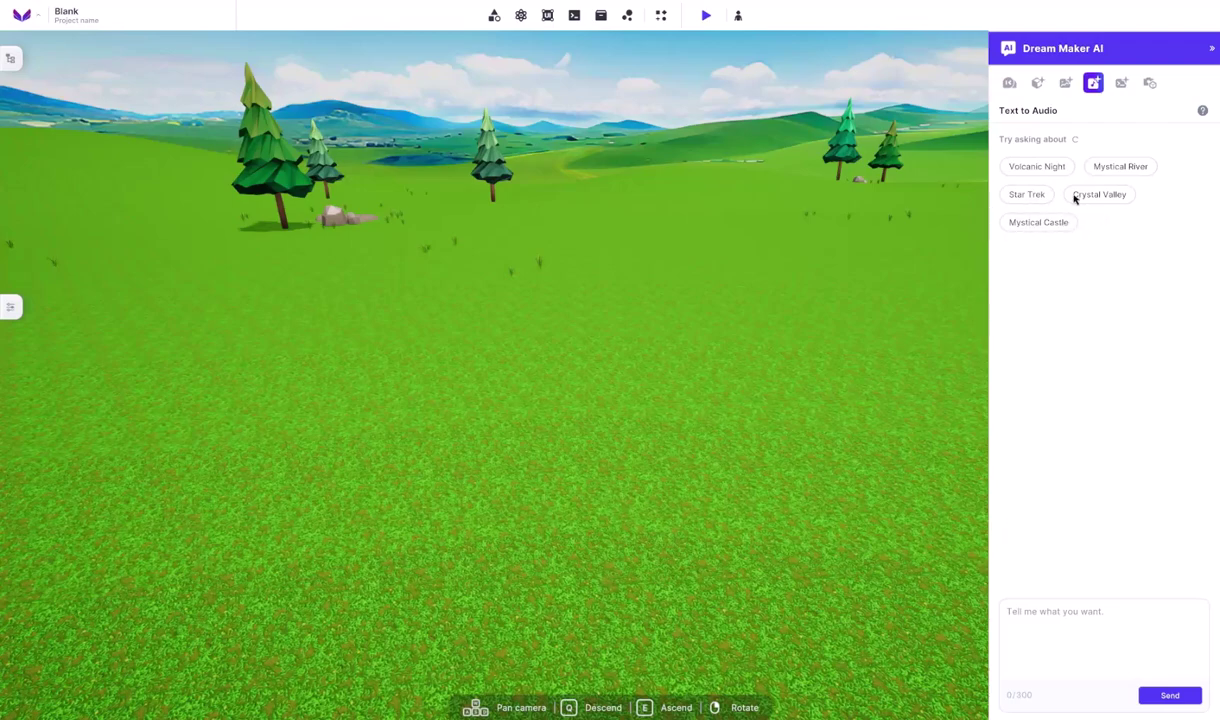
click(1070, 629)
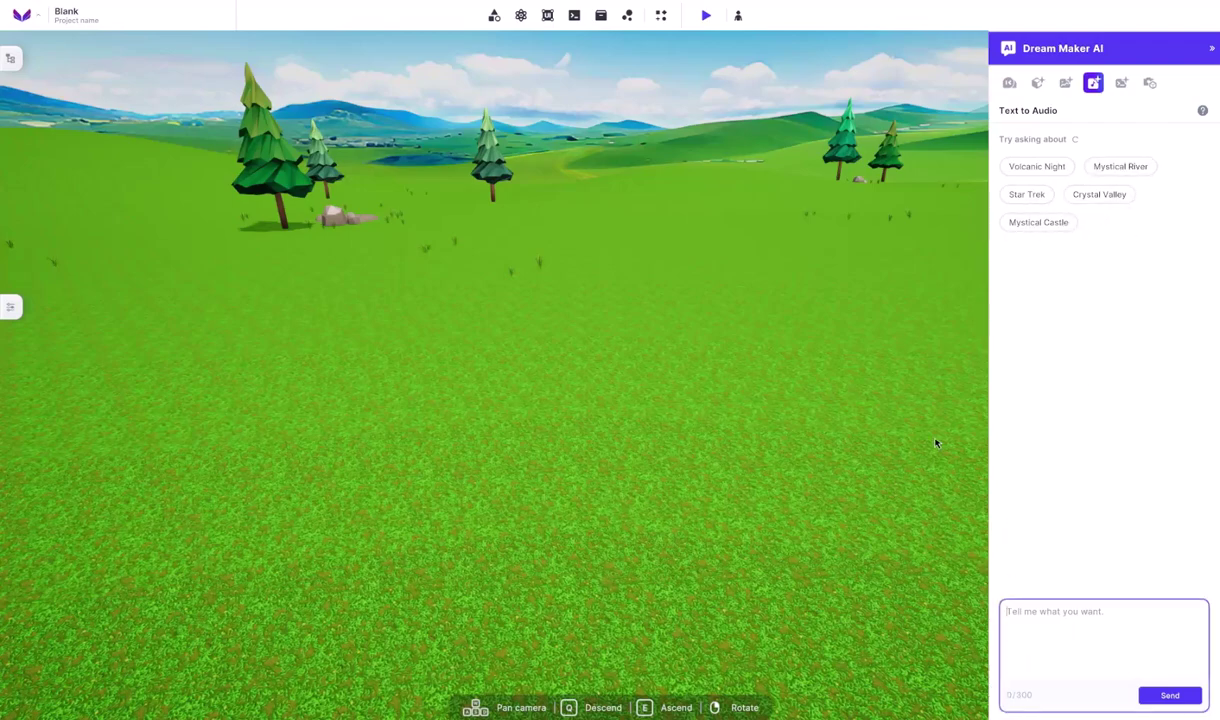
text(Popping Sound Effect)
key(Return)
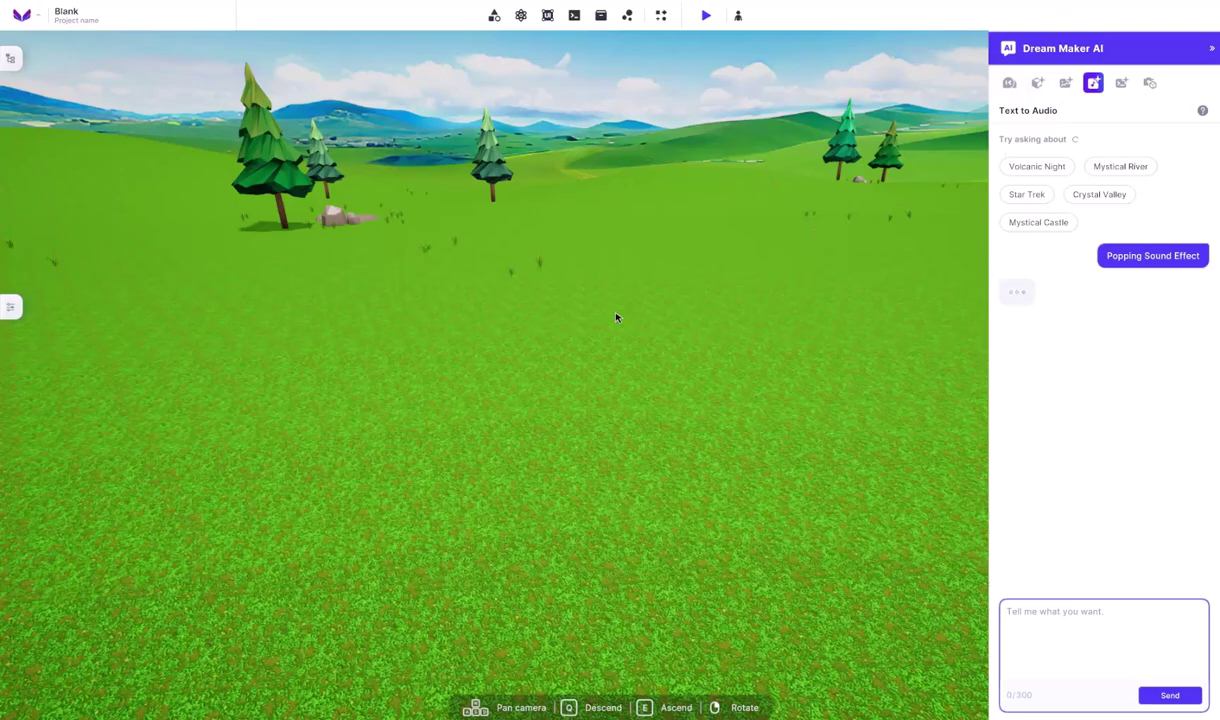
right_drag(616, 318, 1020, 262)
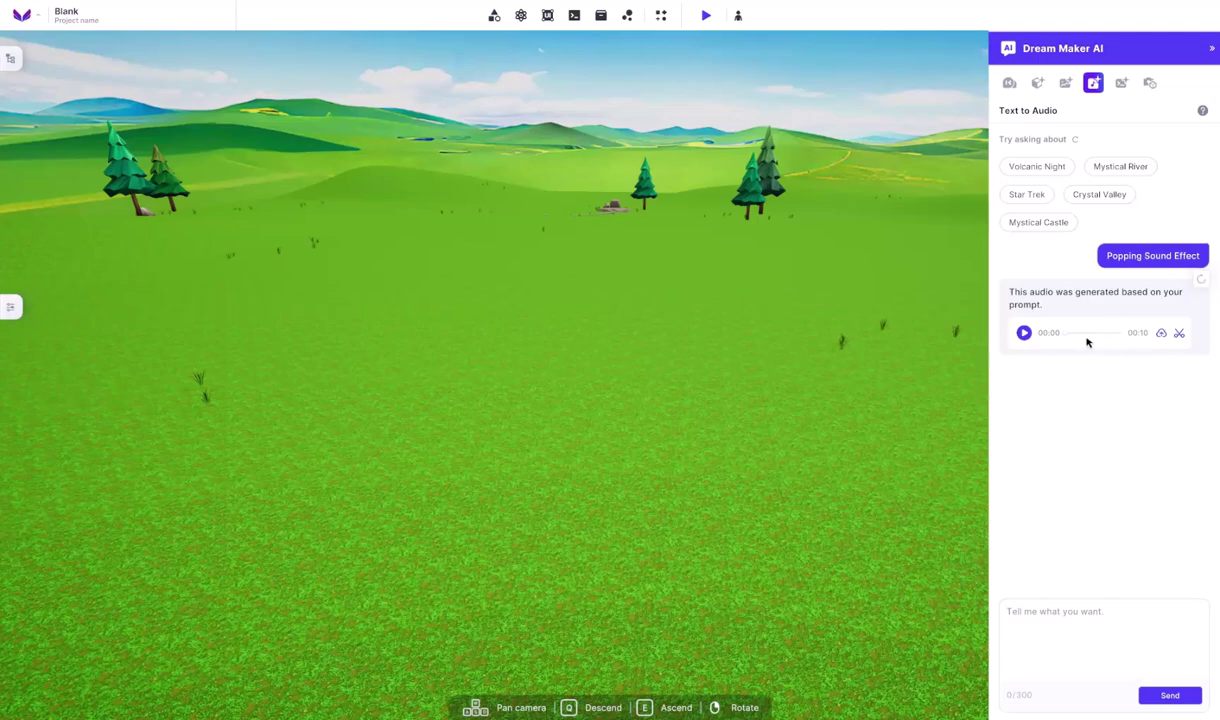
click(1024, 333)
Switch to the AI Dialogue character tool and dismiss its introduction card
triple_click(1113, 256)
click(1007, 260)
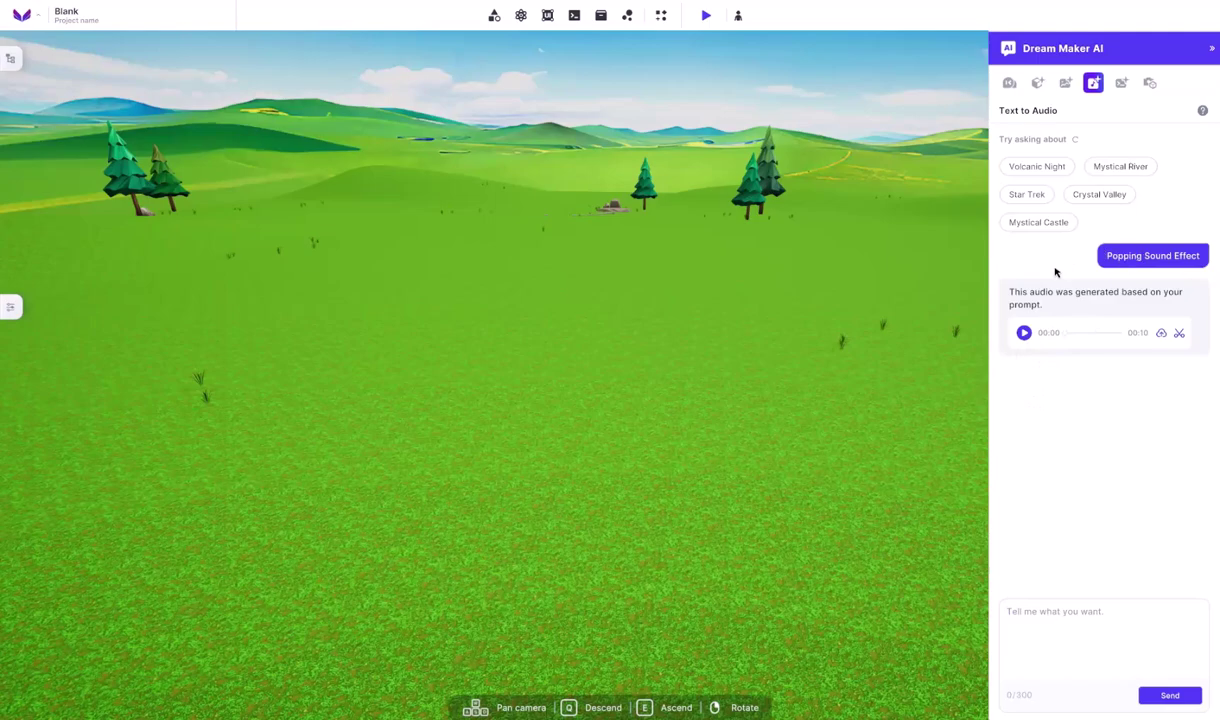
click(1121, 83)
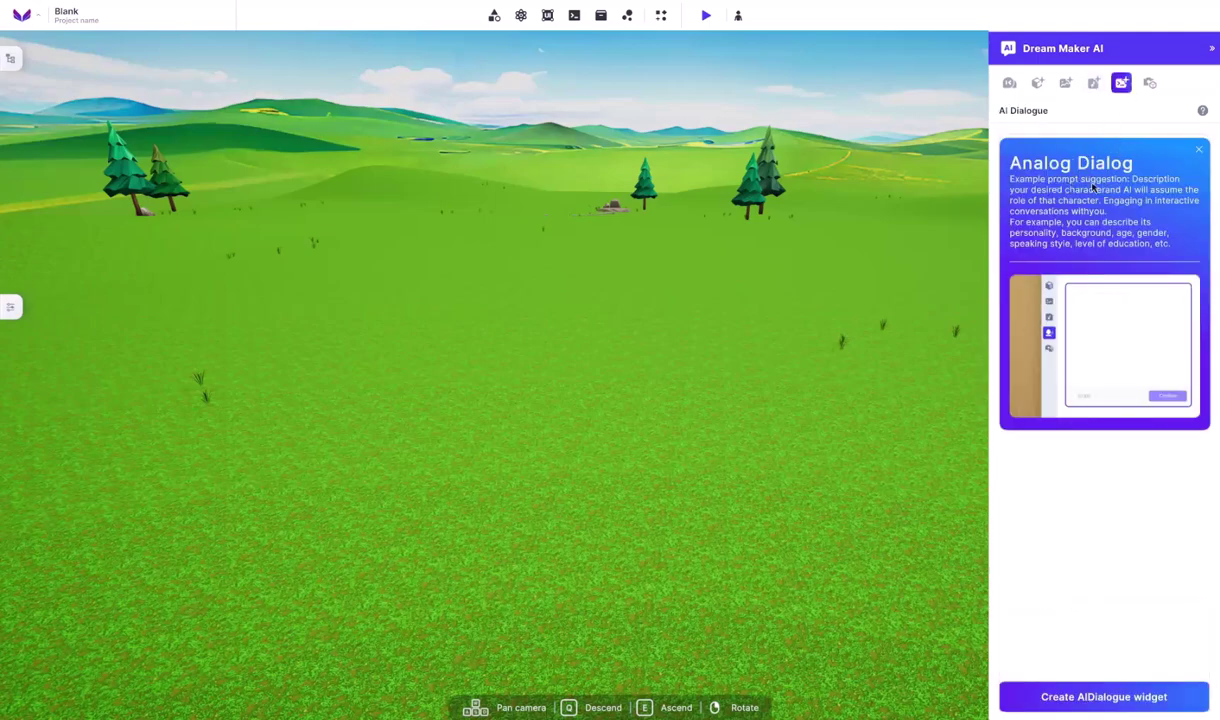
click(1199, 149)
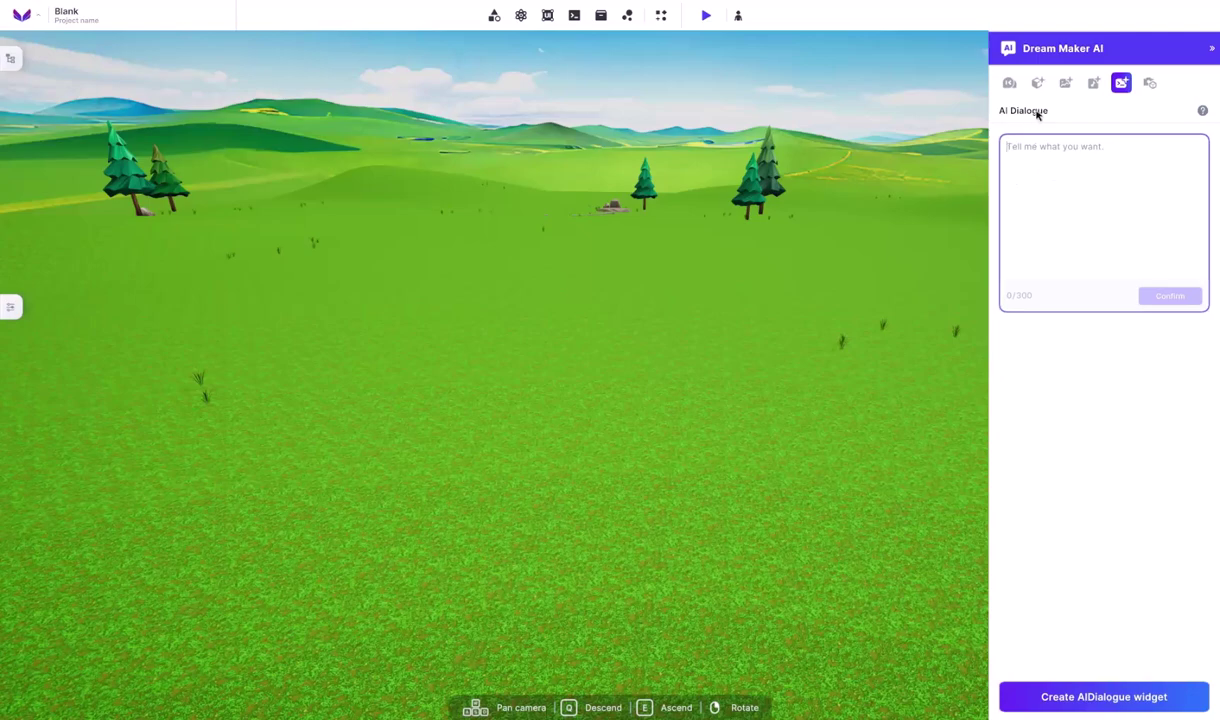
click(951, 111)
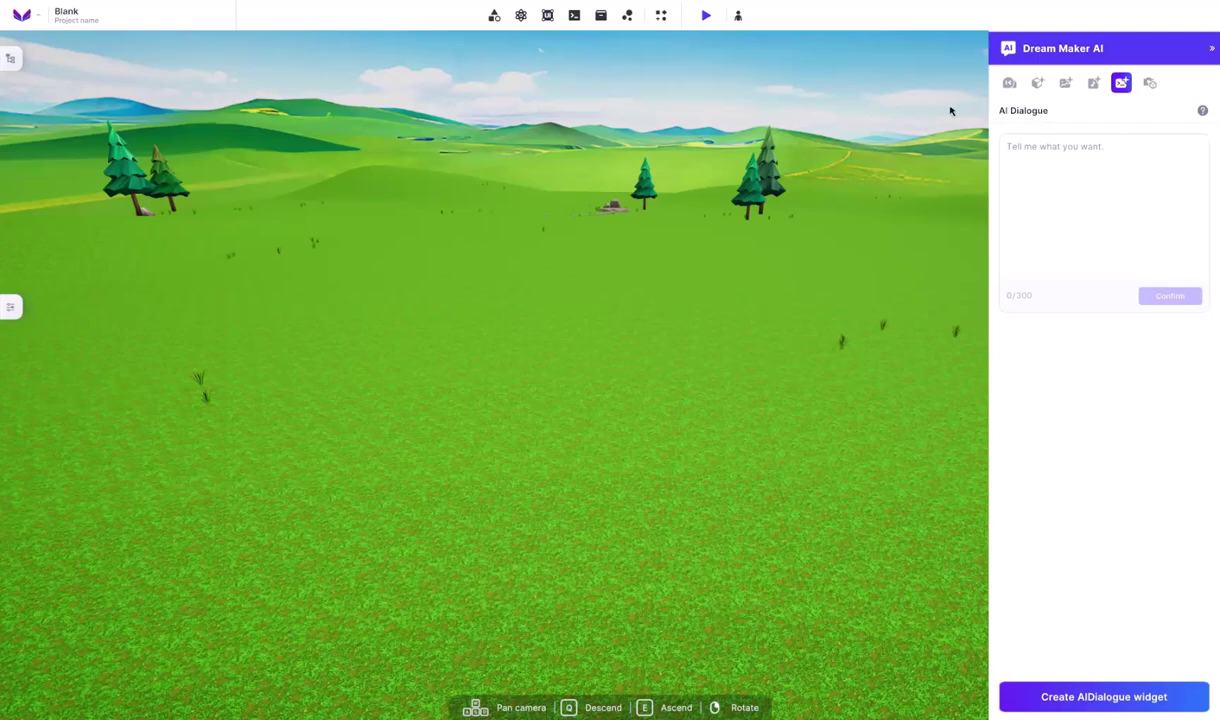
Switch to the Video to Model tool to view its introduction
click(1149, 82)
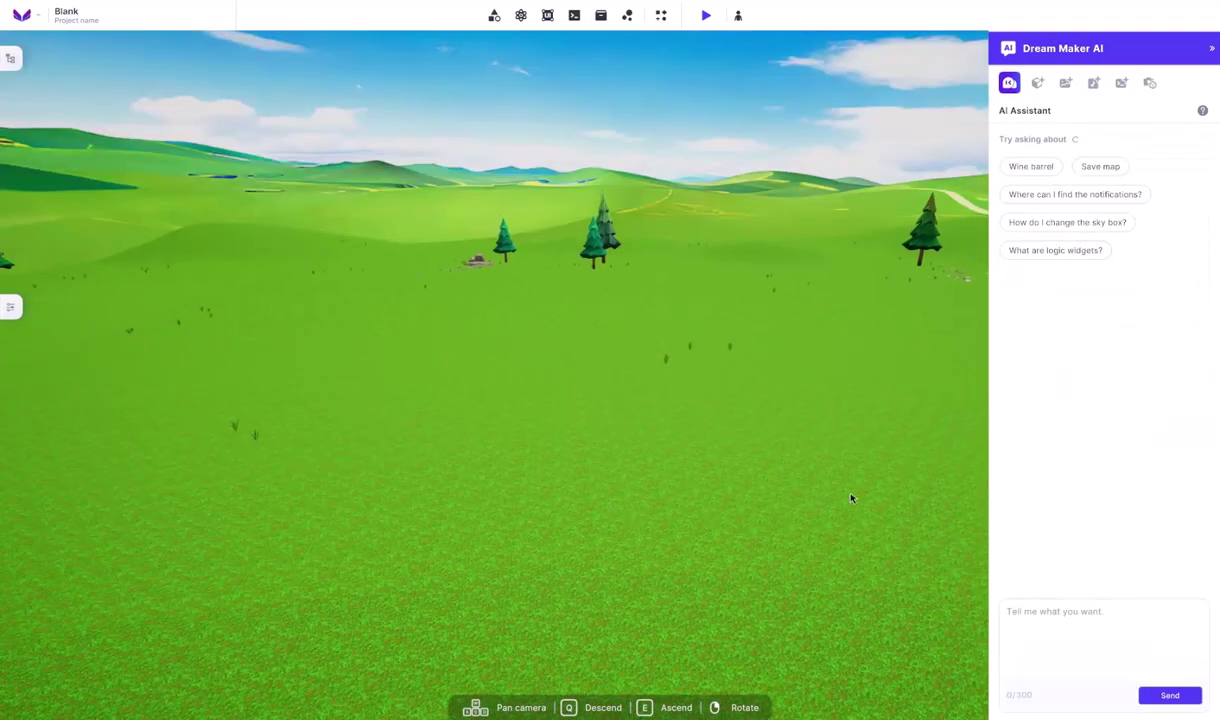
Marquee-select objects in a region of the field and delete them
drag(851, 496, 387, 376)
drag(830, 478, 540, 363)
key(Delete)
key(ctrl+z)
key(Delete)
Fly the camera forward and back over the meadow, tilting the view
key(w)
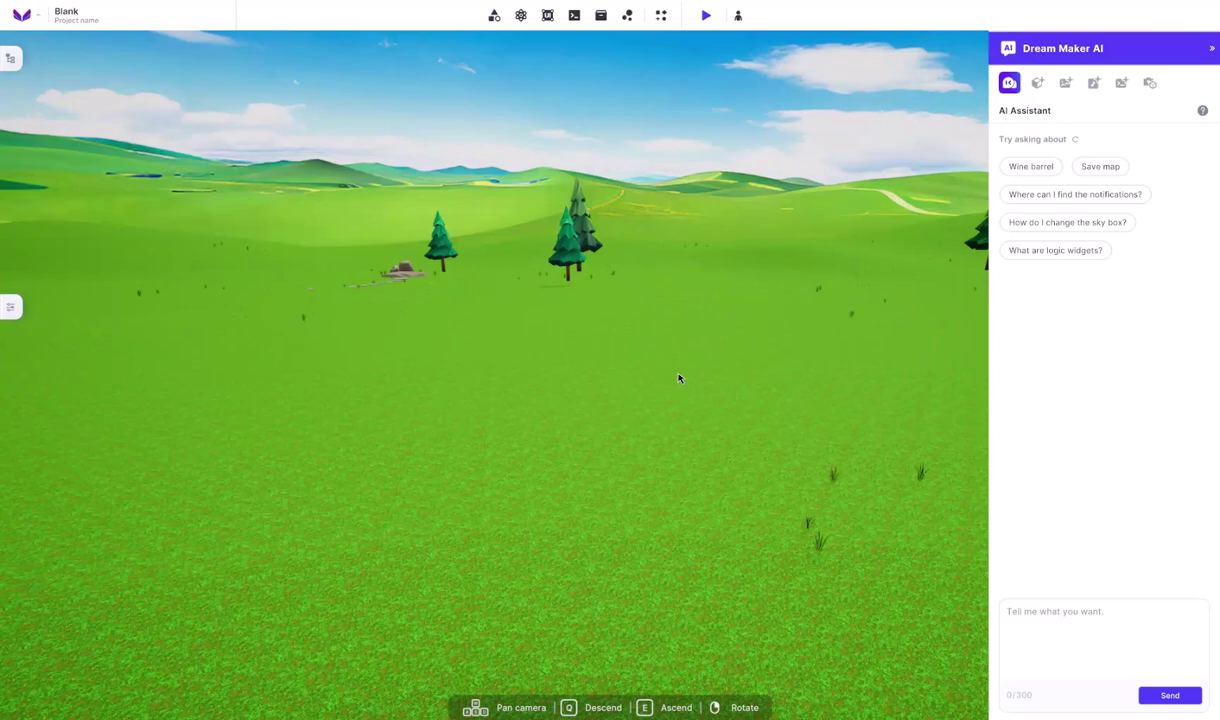
key(s)
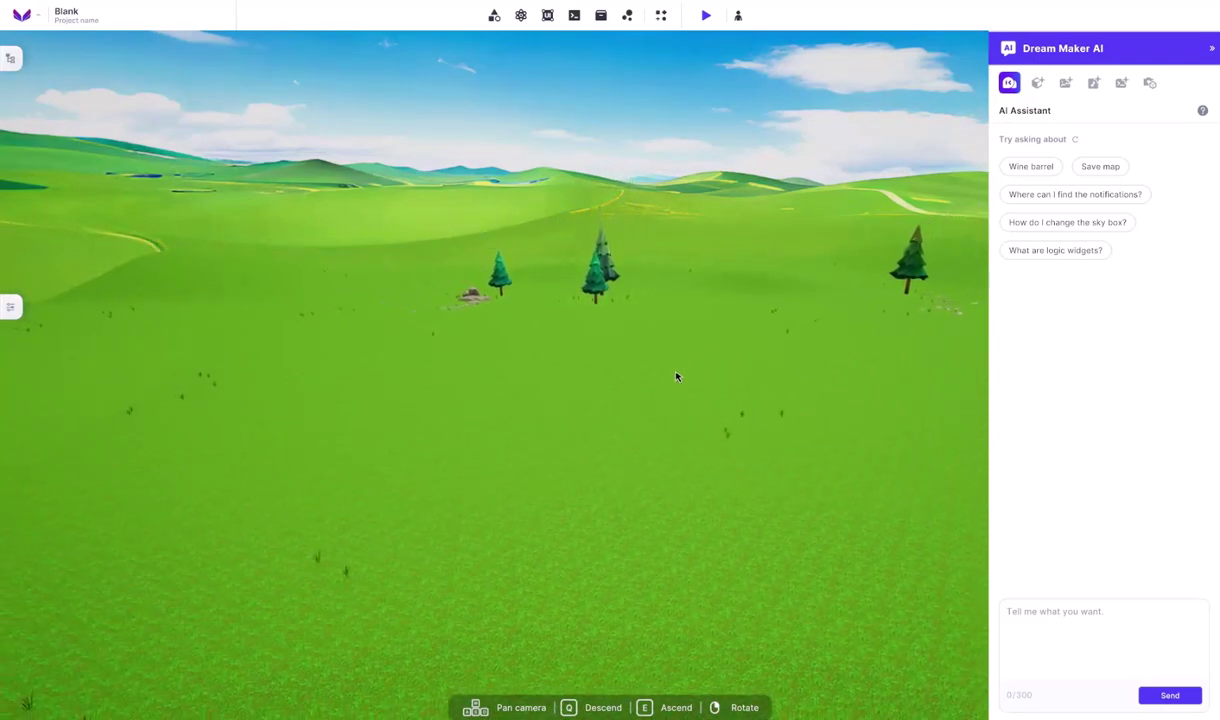
mouse_move(676, 377)
right_down()
mouse_move(678, 404)
mouse_move(679, 394)
right_up()
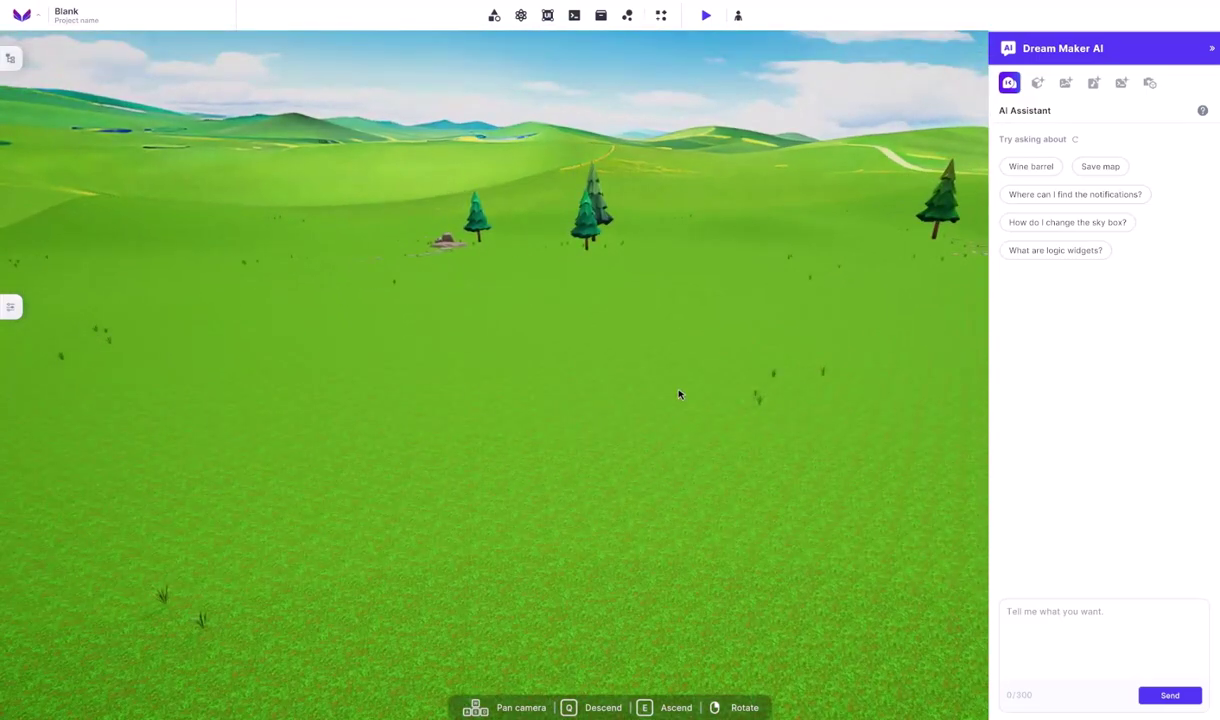